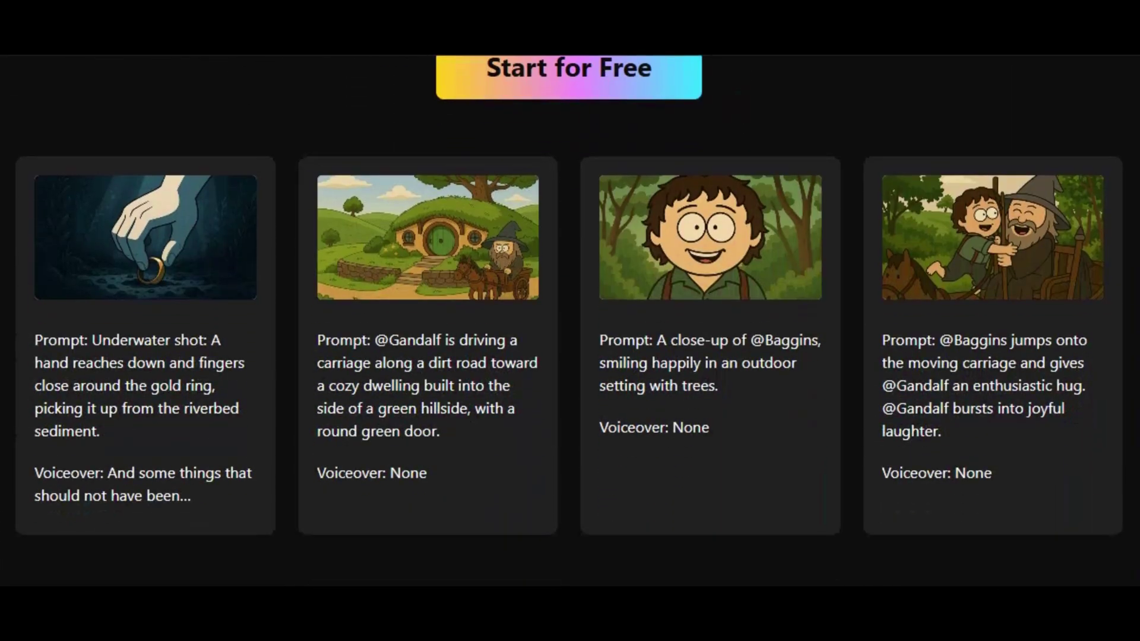
Log in to Videoinu and launch the free Sora2 generator from its 'Use Sora2 for Free' card.
scroll(570, 321, down, 10)
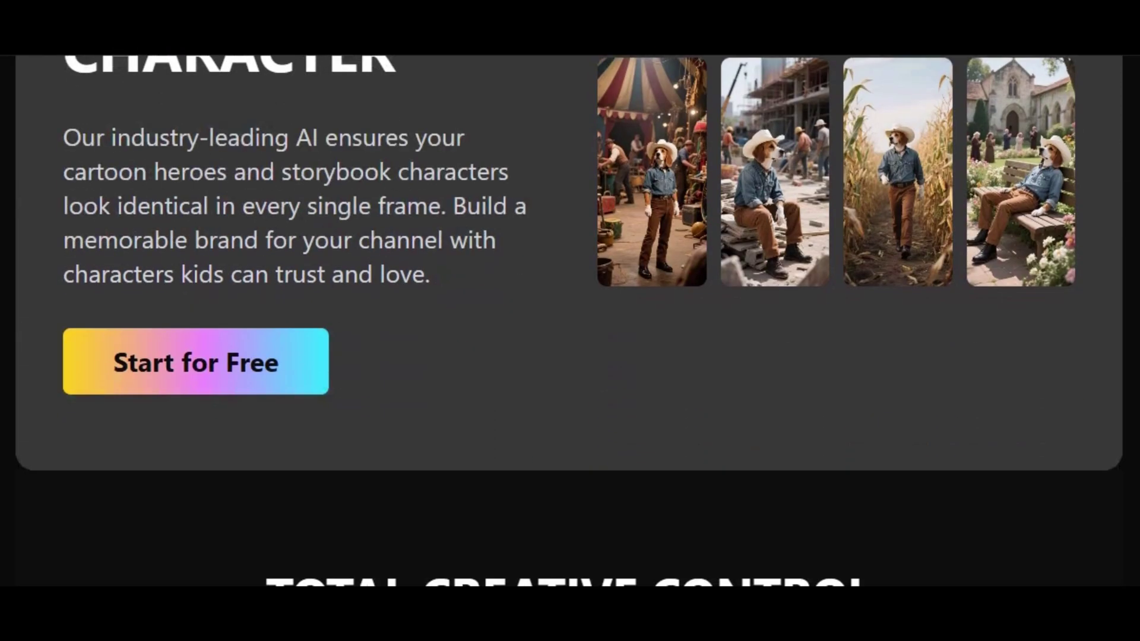
scroll(570, 321, down, 12)
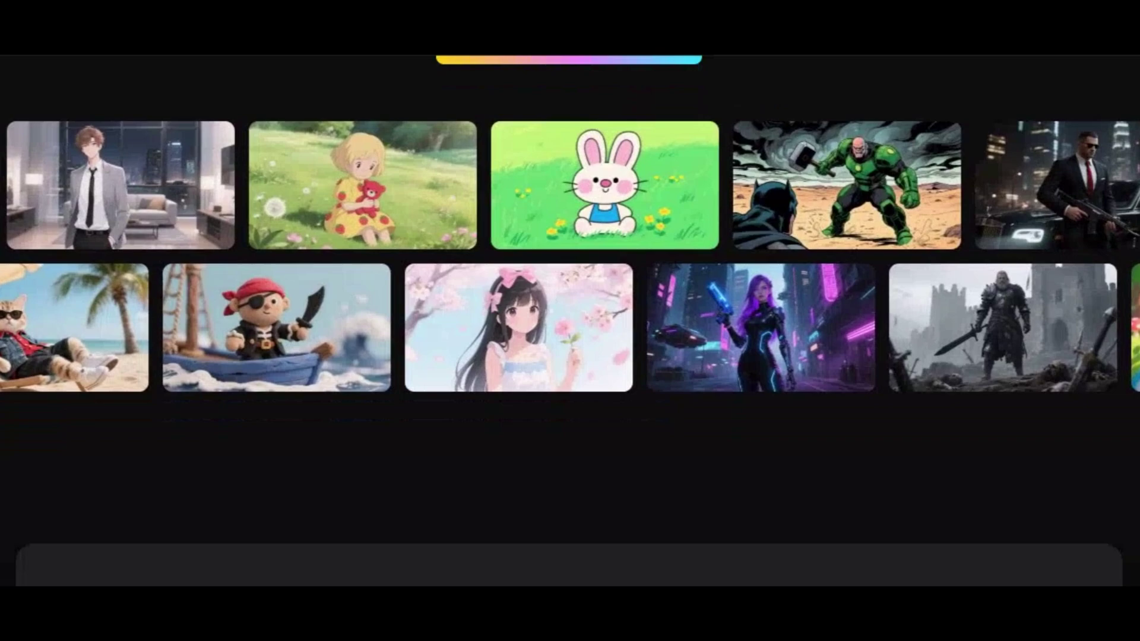
scroll(570, 321, down, 10)
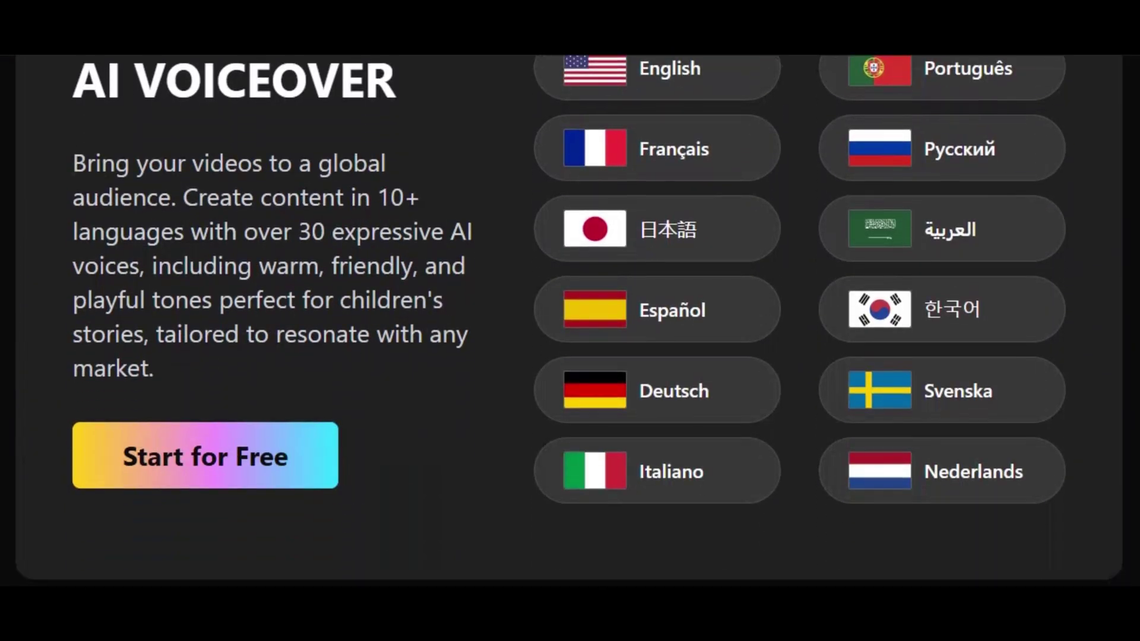
scroll(570, 321, down, 9)
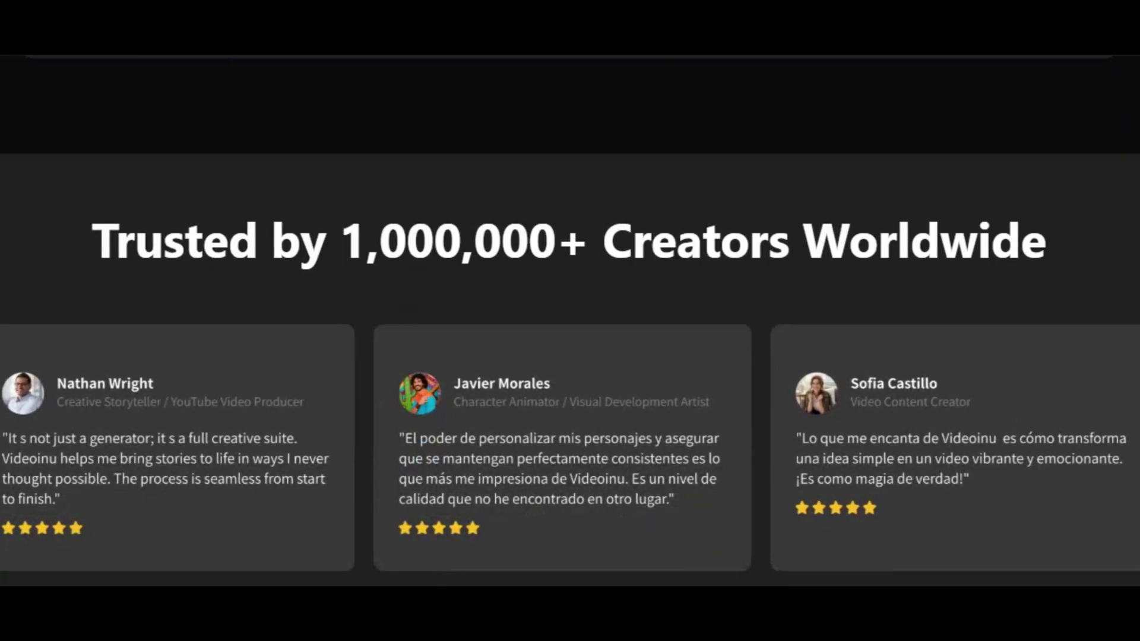
scroll(570, 321, up, 7)
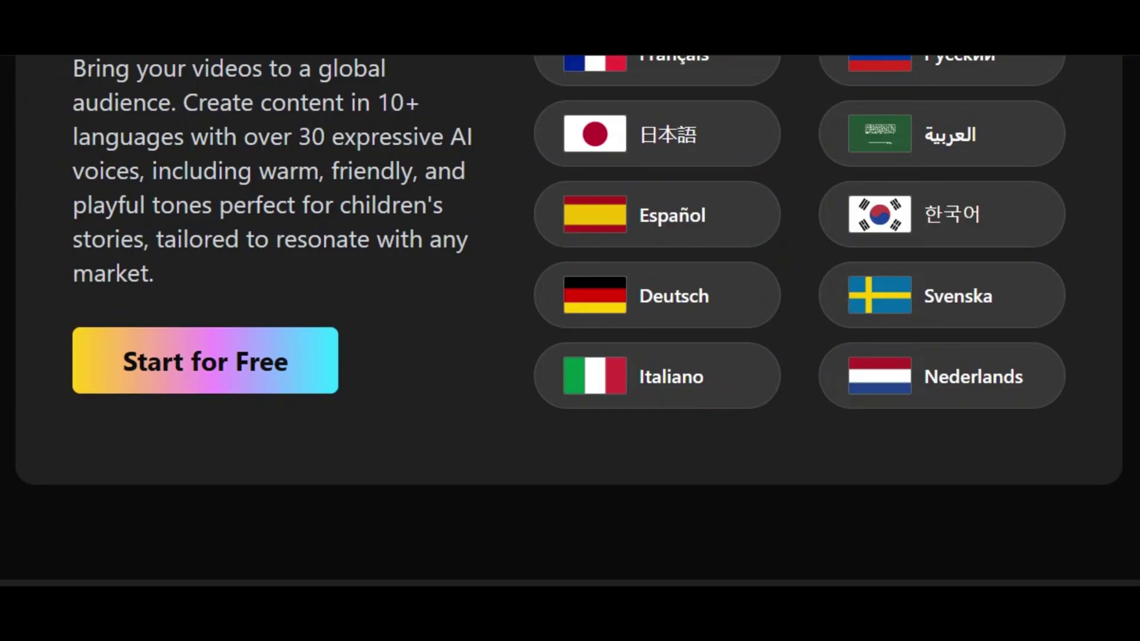
scroll(570, 321, up, 8)
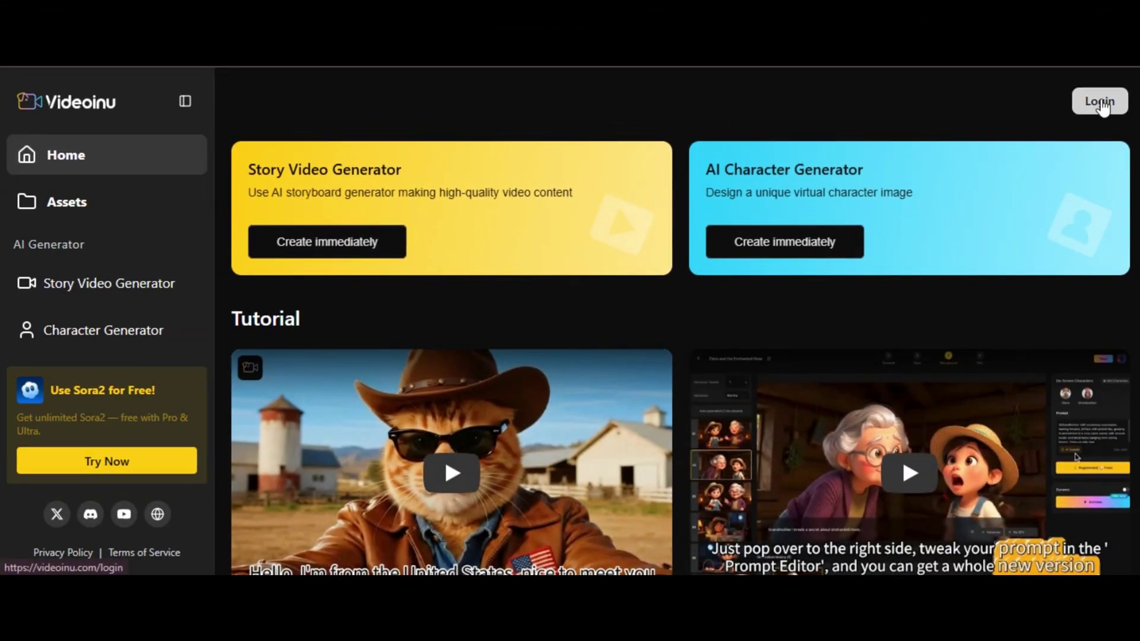
click(1100, 102)
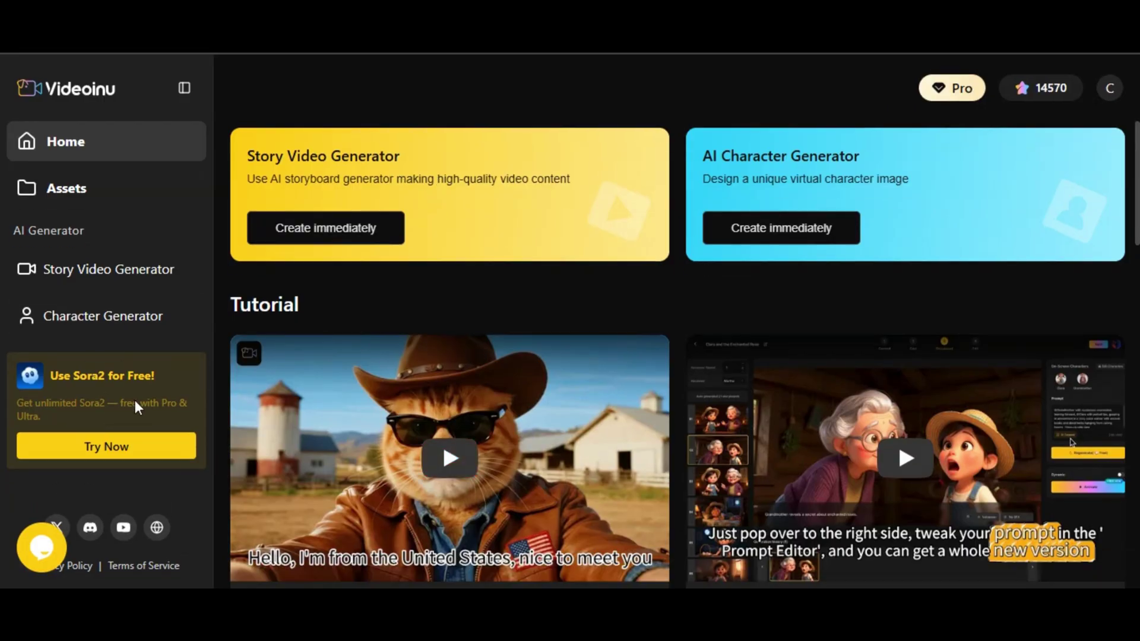
click(94, 449)
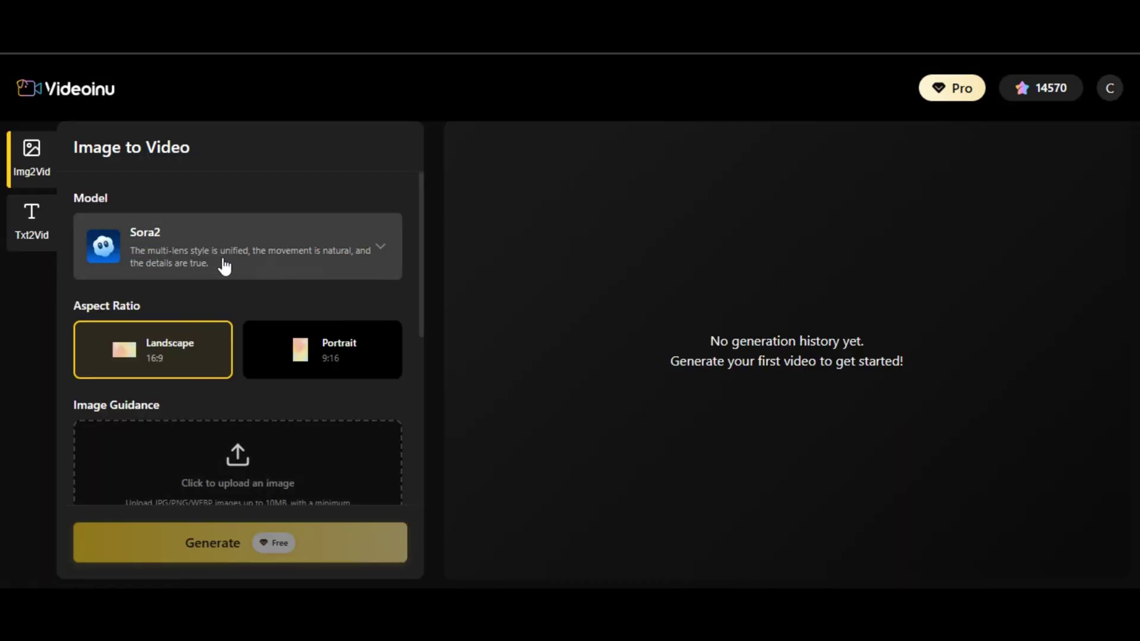
Switch to Text to Video with the Landscape 16:9 aspect ratio.
click(38, 236)
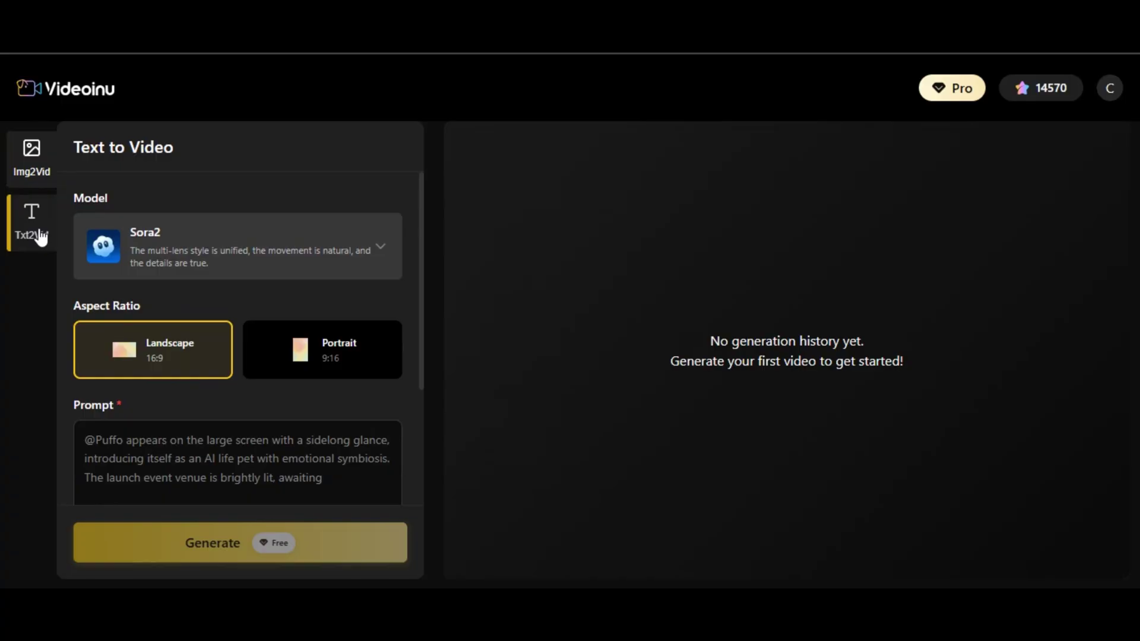
click(46, 159)
click(32, 220)
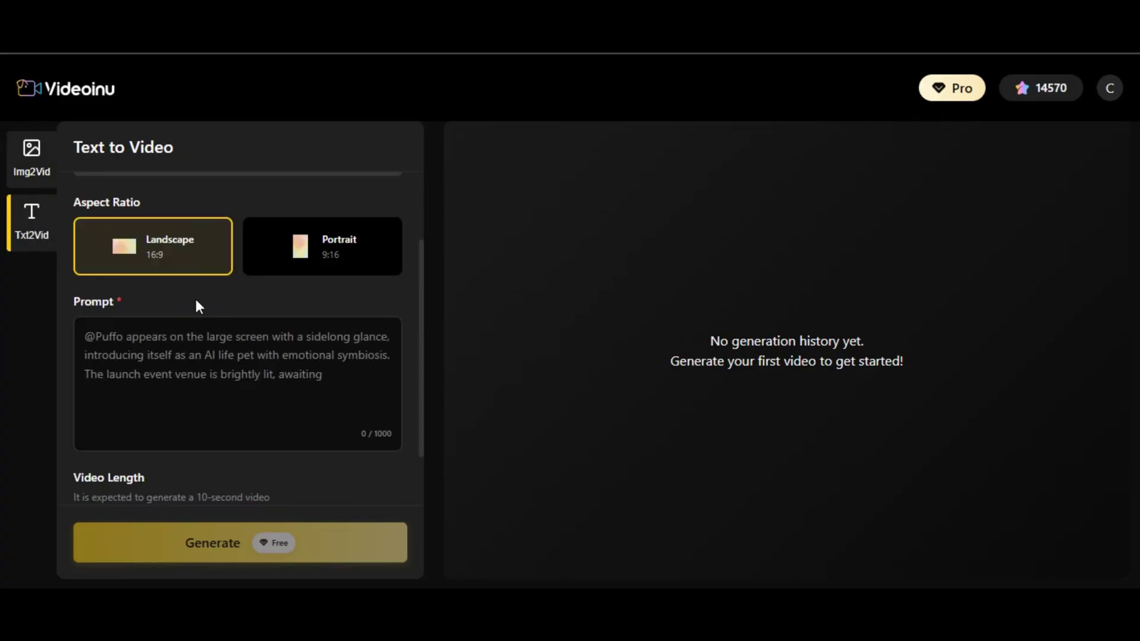
scroll(196, 305, up, 2)
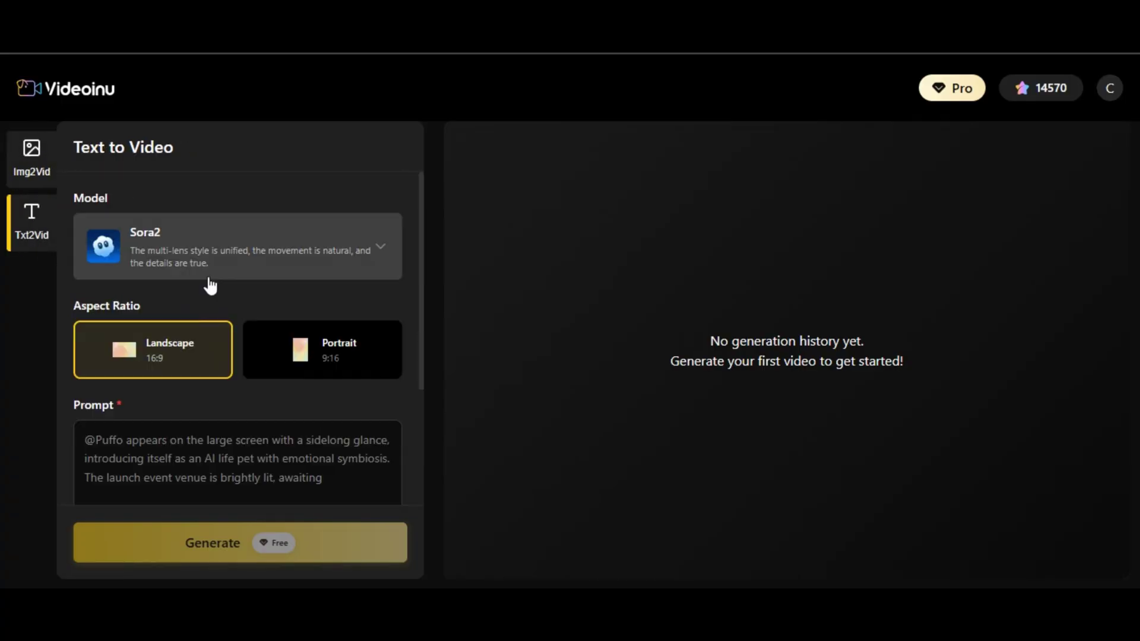
click(281, 345)
click(187, 371)
scroll(202, 405, down, 3)
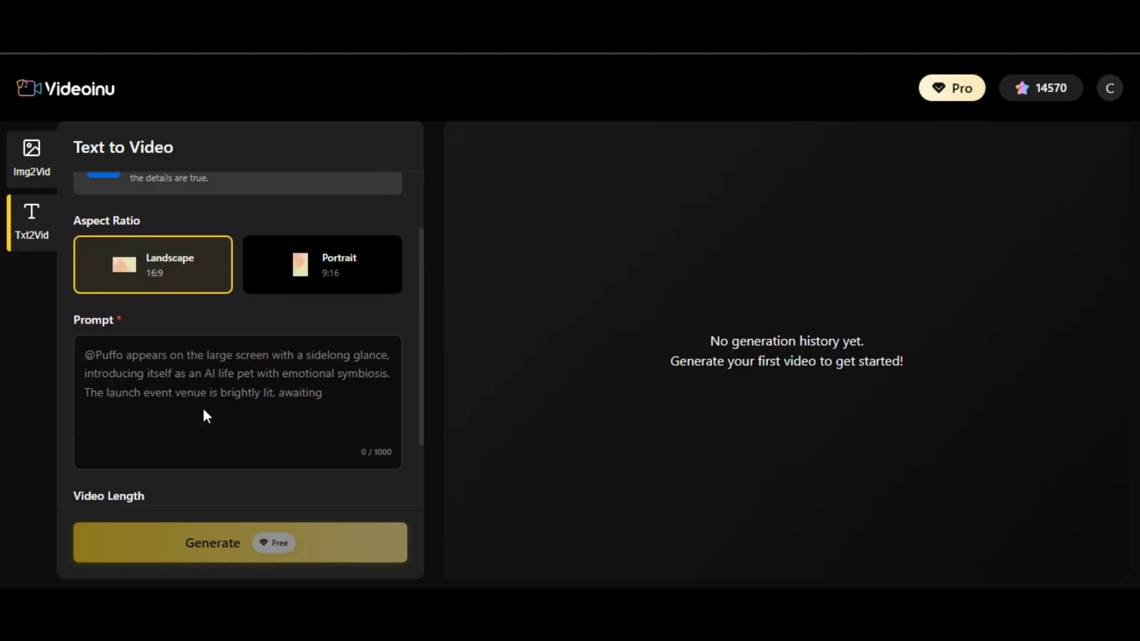
Paste the high-speed green sports car prompt and generate the Sora2 clip.
right_click(134, 316)
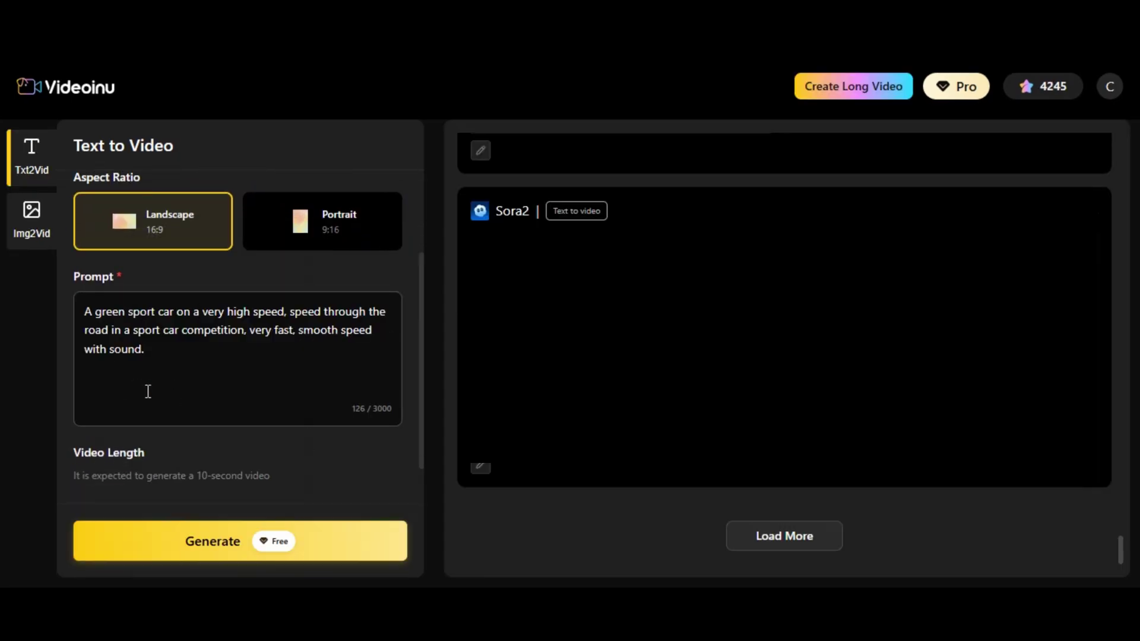
scroll(207, 436, down, 1)
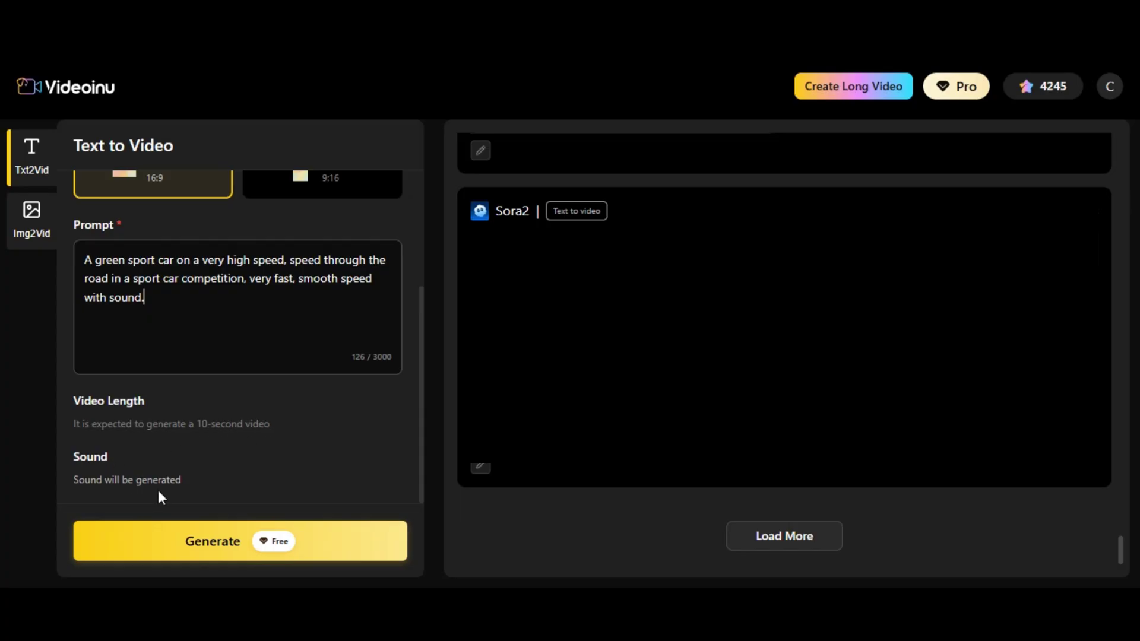
click(212, 550)
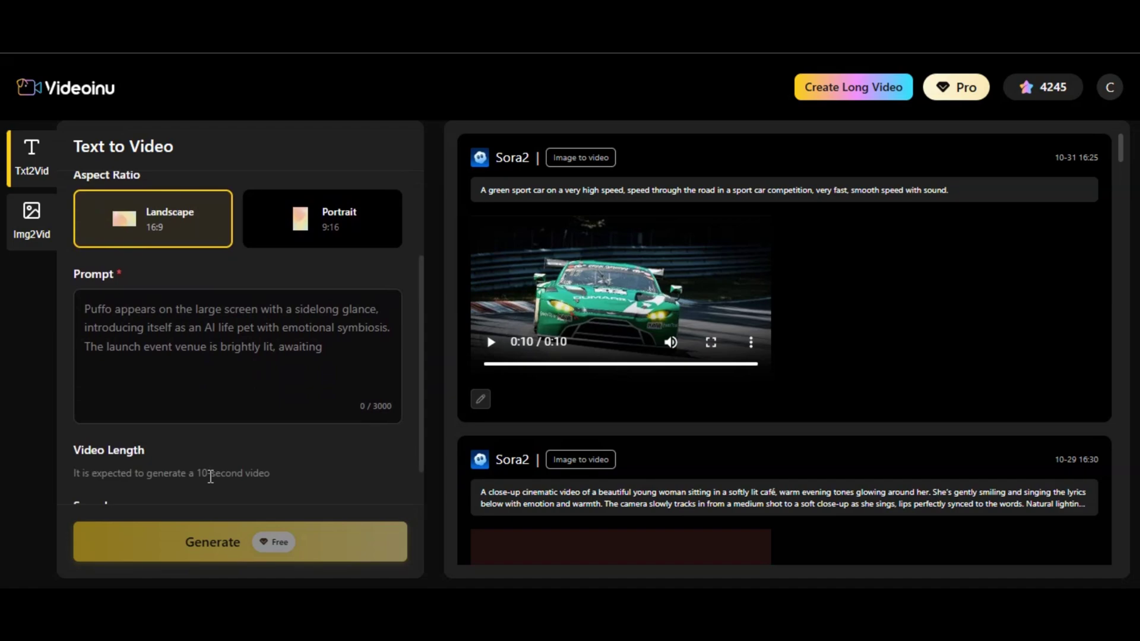
Paste the 661-character close-up prompt of the man approaching the camera and generate.
scroll(210, 477, down, 1)
click(102, 283)
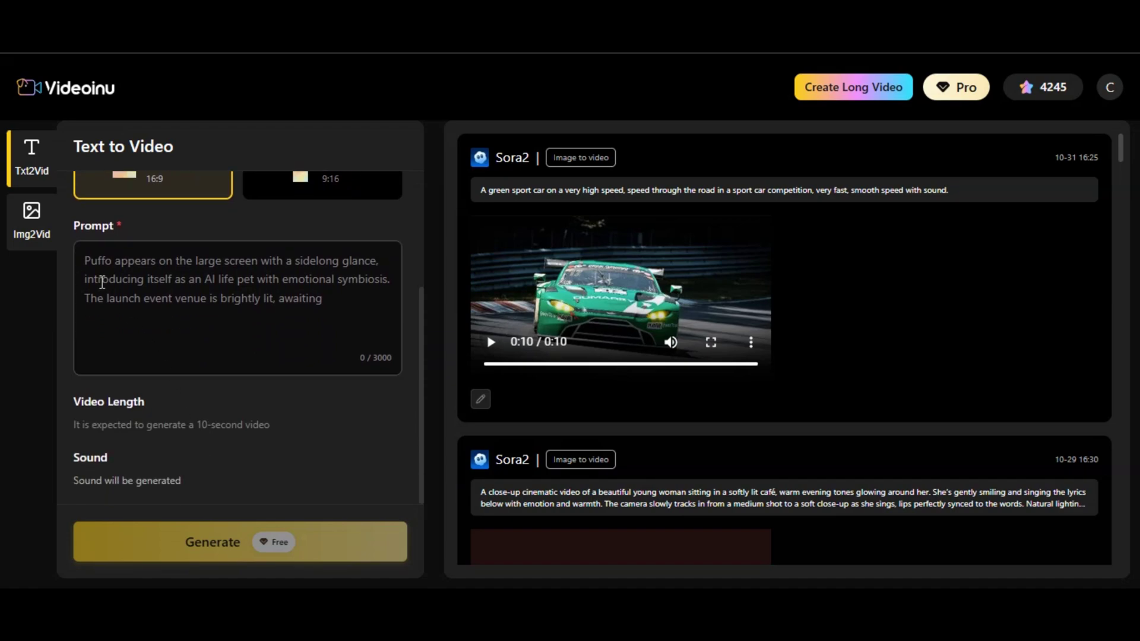
right_click(102, 283)
click(161, 399)
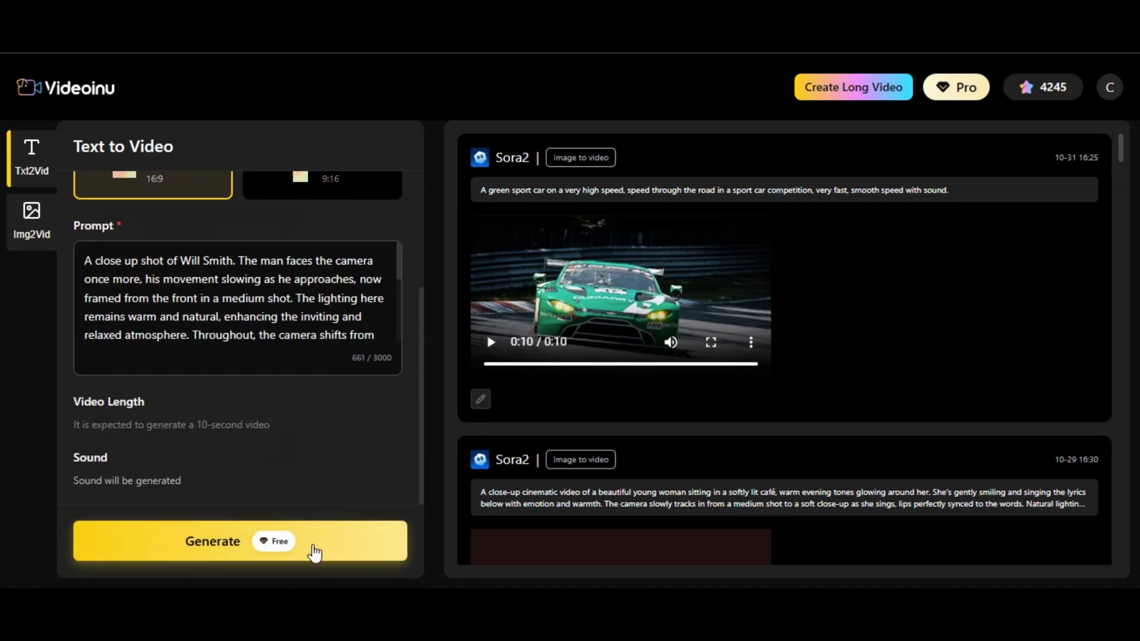
click(313, 549)
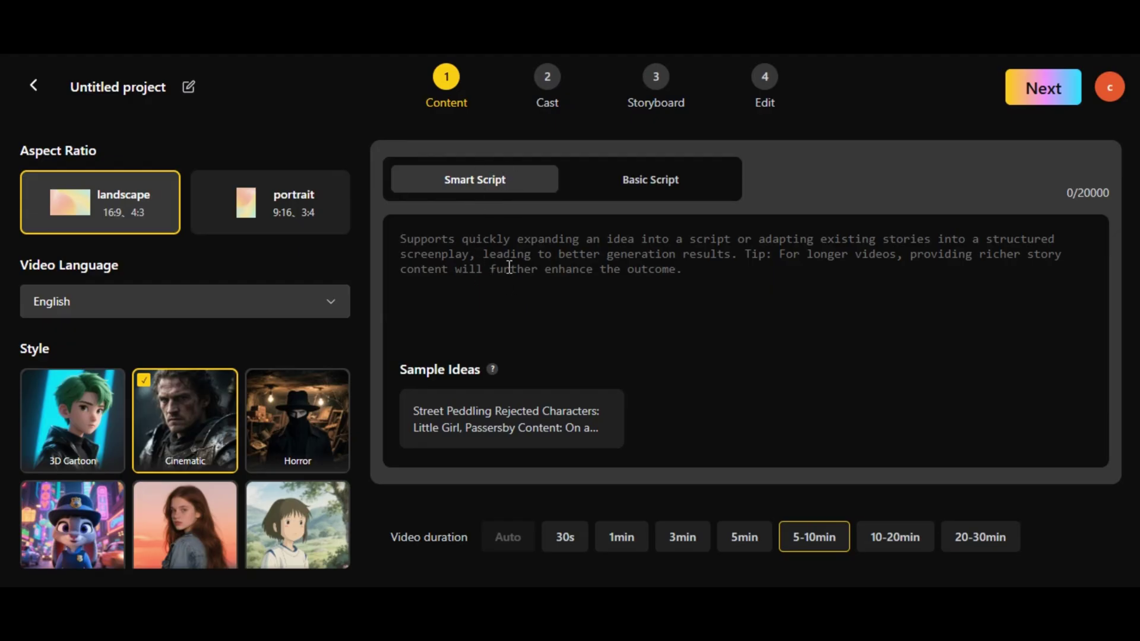
Paste the seven-children time story idea as the script, keeping landscape aspect ratio.
click(649, 187)
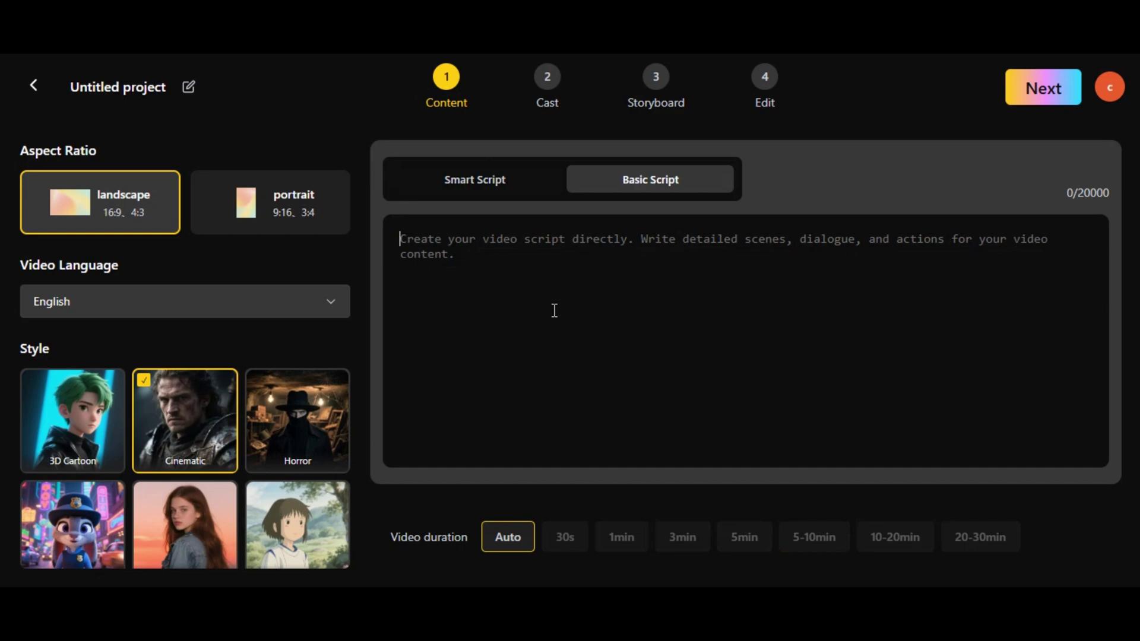
click(484, 182)
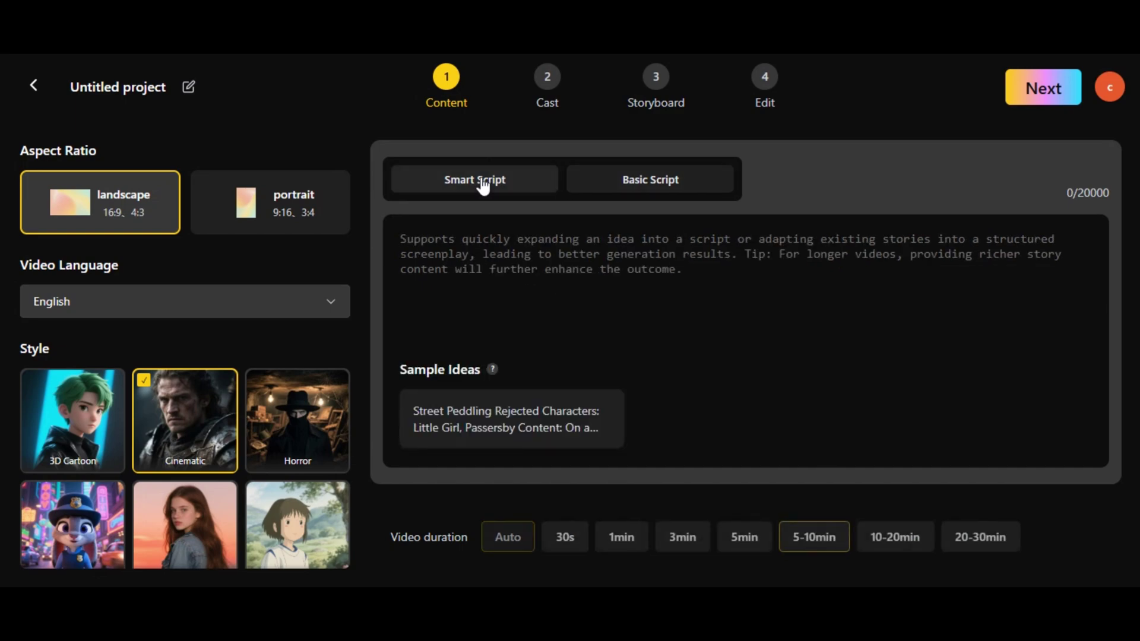
right_click(433, 254)
click(491, 399)
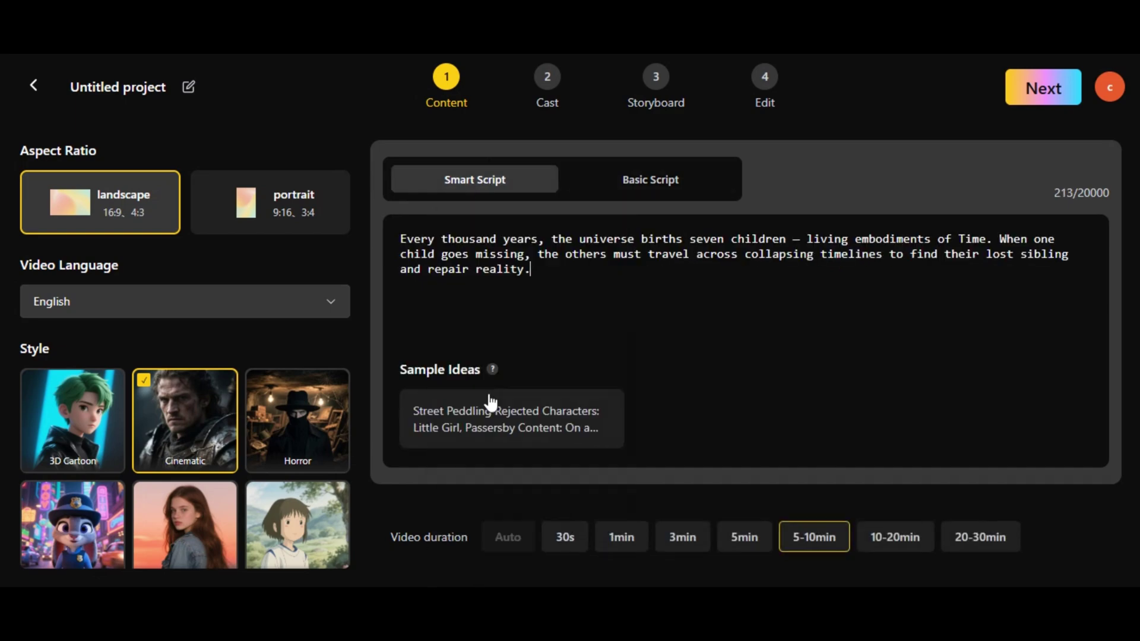
click(238, 213)
click(109, 201)
Choose the 3D Cartoon style and a 1min video duration.
click(330, 306)
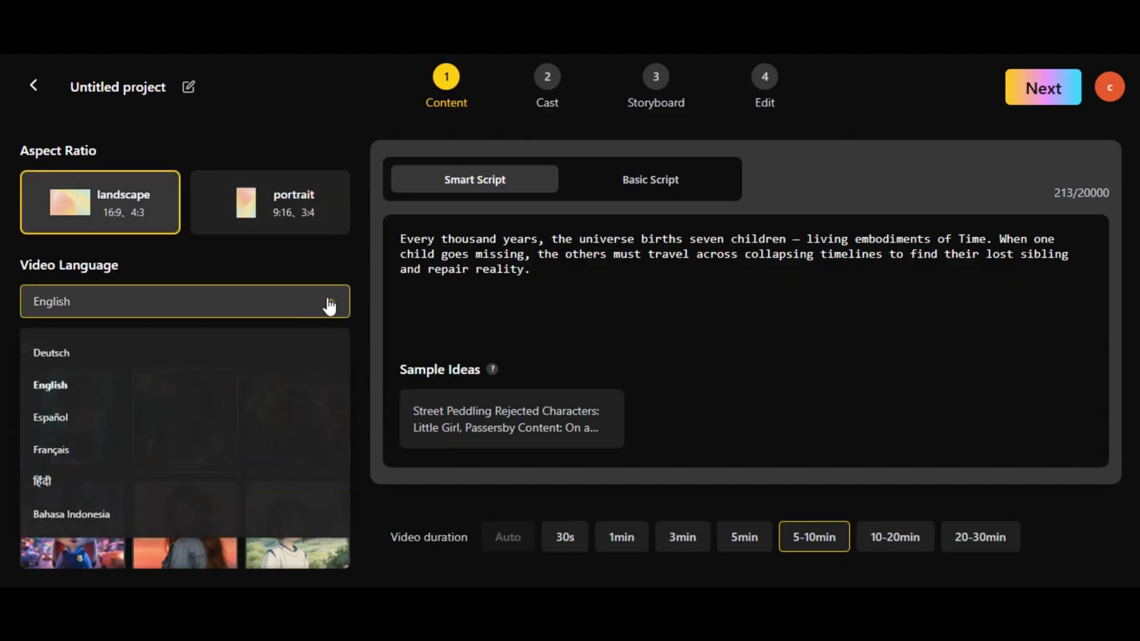
scroll(128, 451, down, 4)
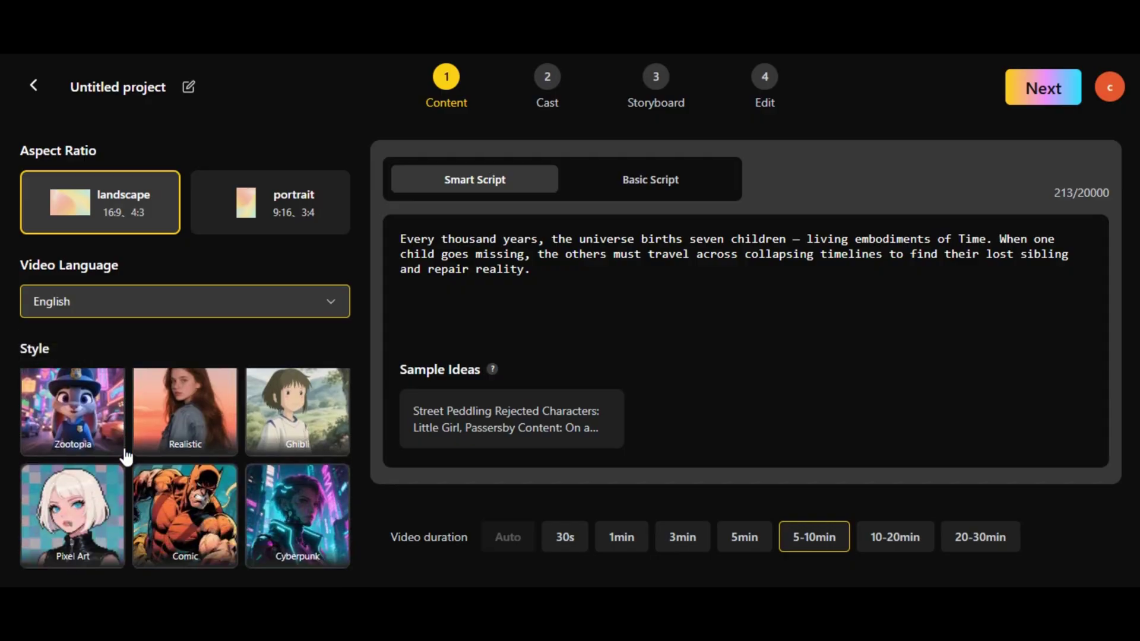
scroll(125, 454, up, 4)
scroll(125, 456, up, 1)
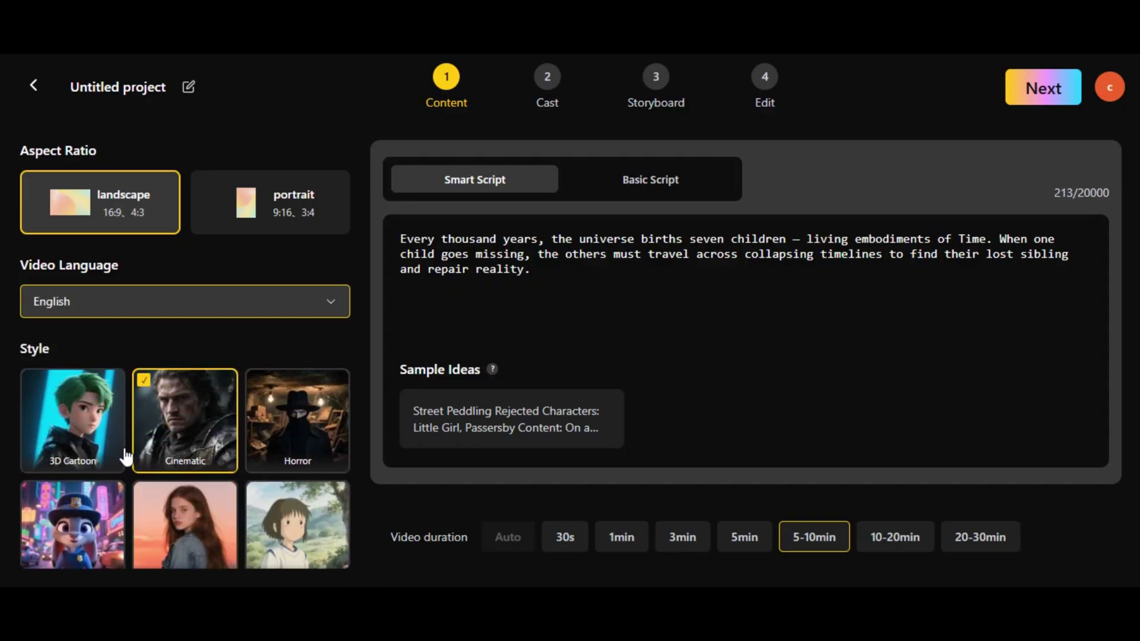
click(61, 443)
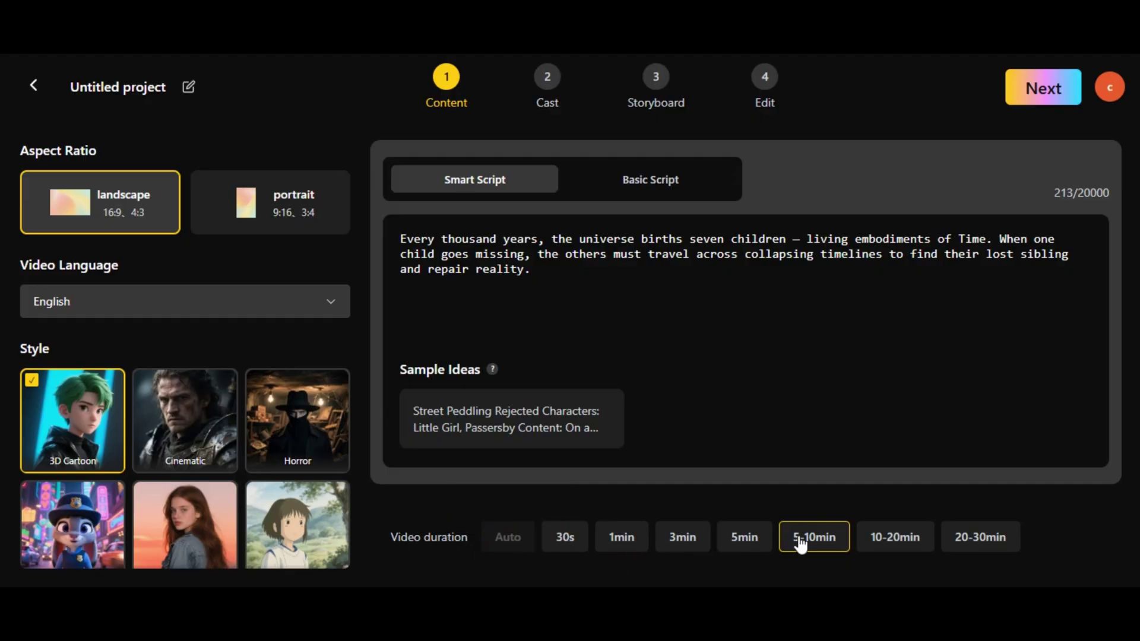
click(956, 543)
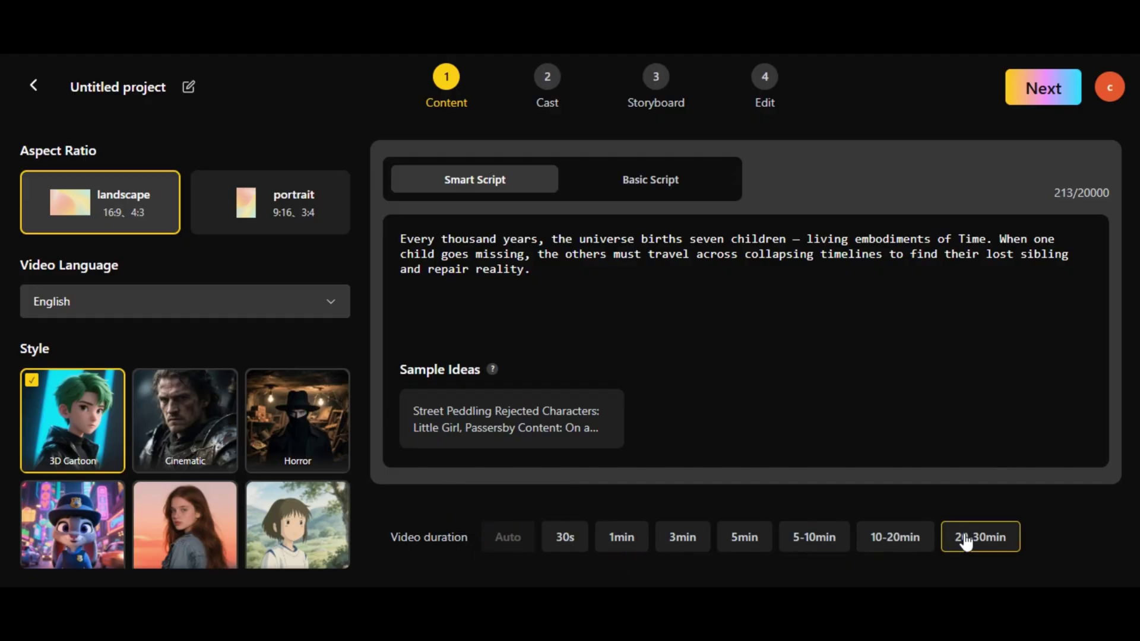
click(619, 542)
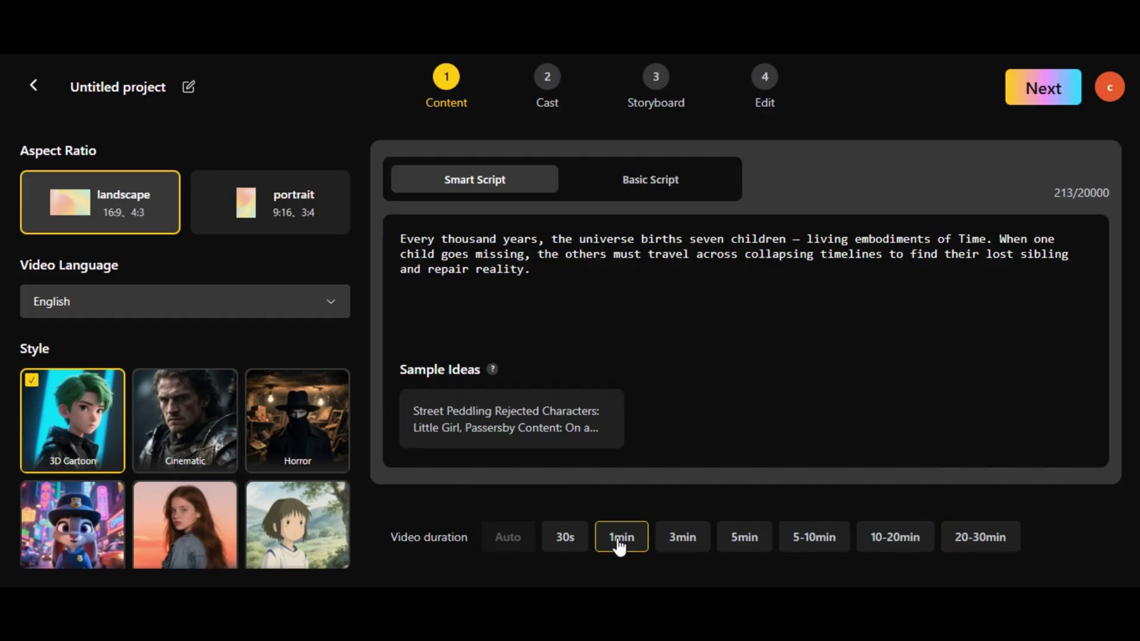
Generate the 12-shot 'The Eclipse Divide' script, review Shot2 and Shot3 texts, then proceed to Cast.
click(1039, 88)
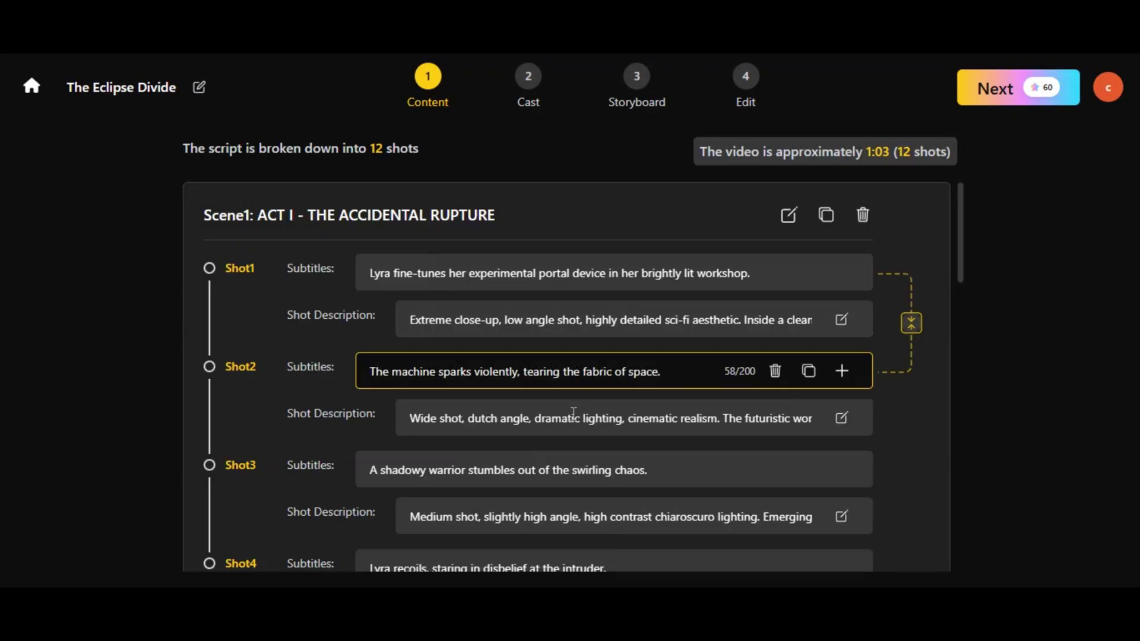
scroll(574, 412, down, 15)
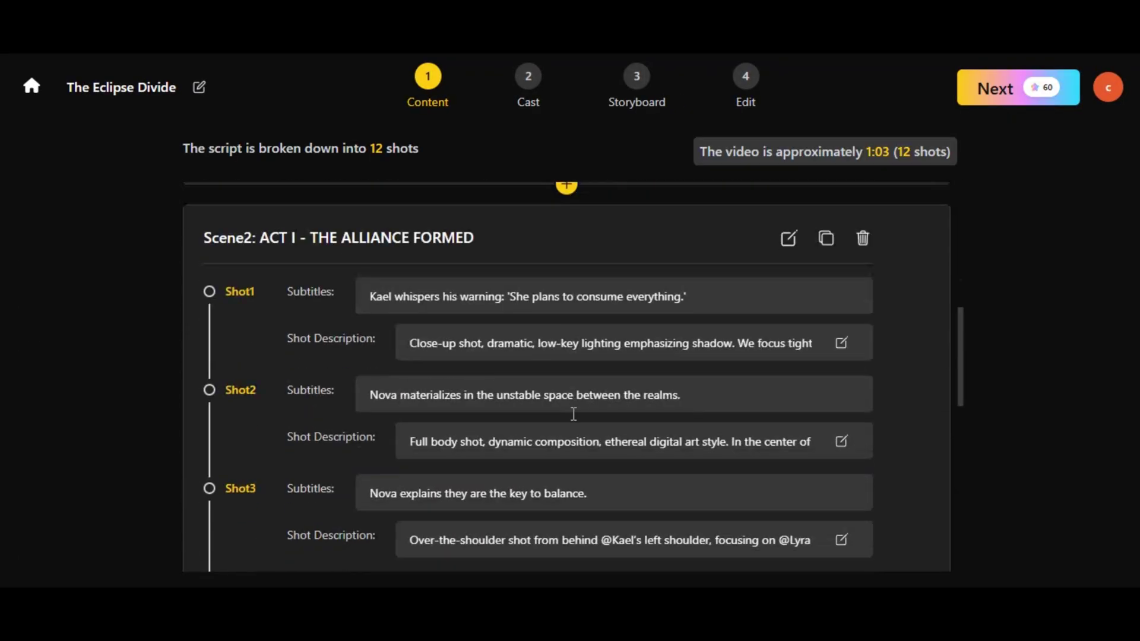
scroll(618, 386, up, 15)
click(660, 361)
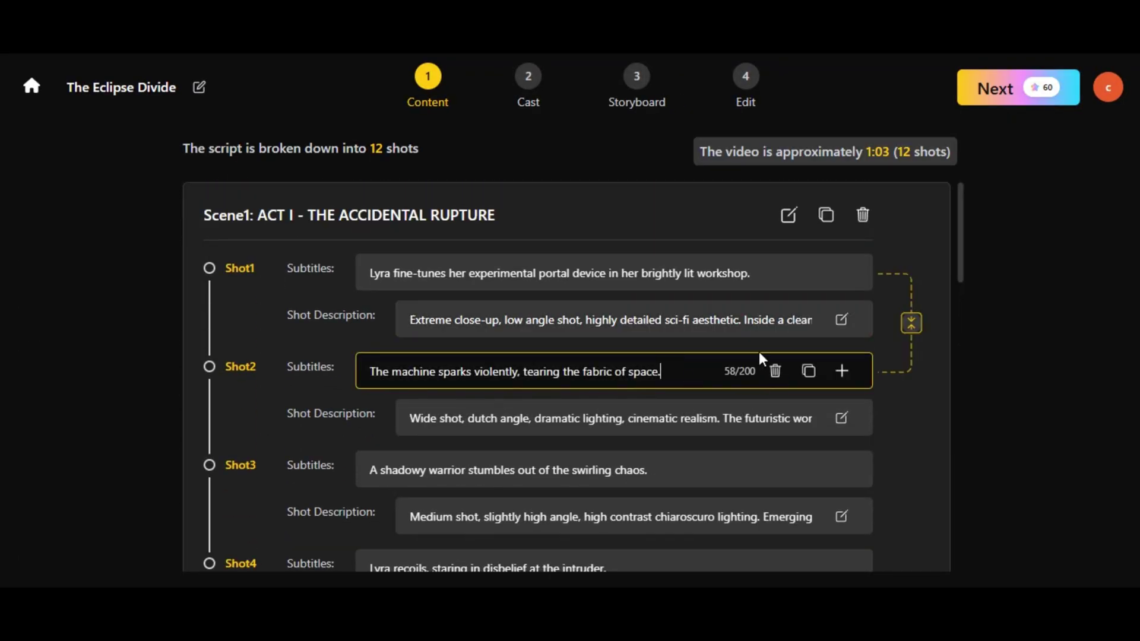
click(685, 418)
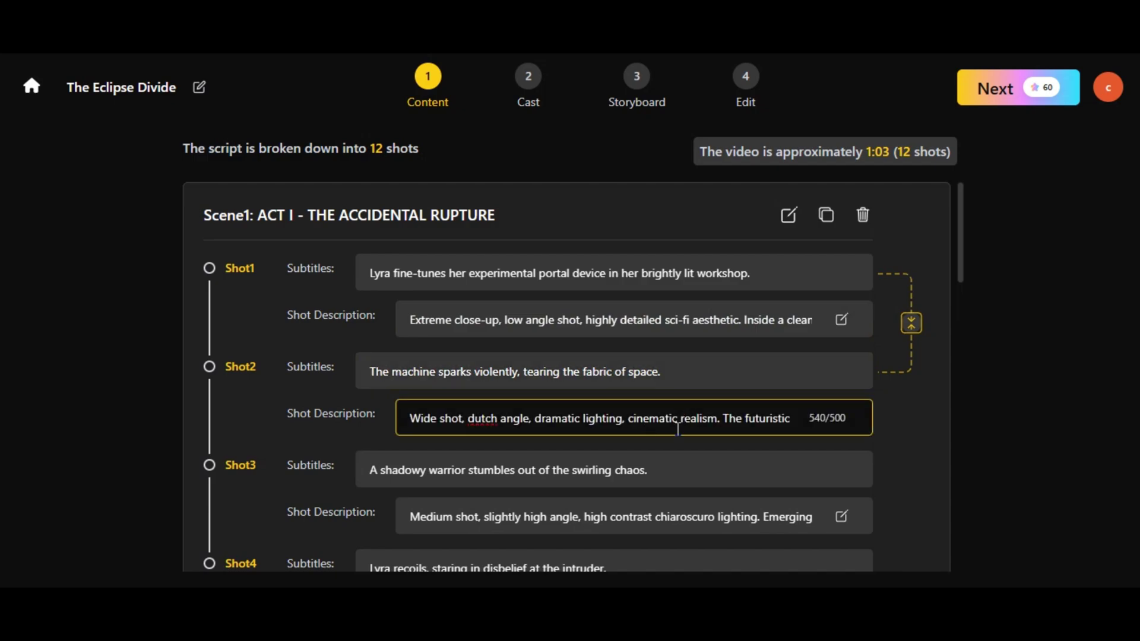
click(636, 517)
click(980, 98)
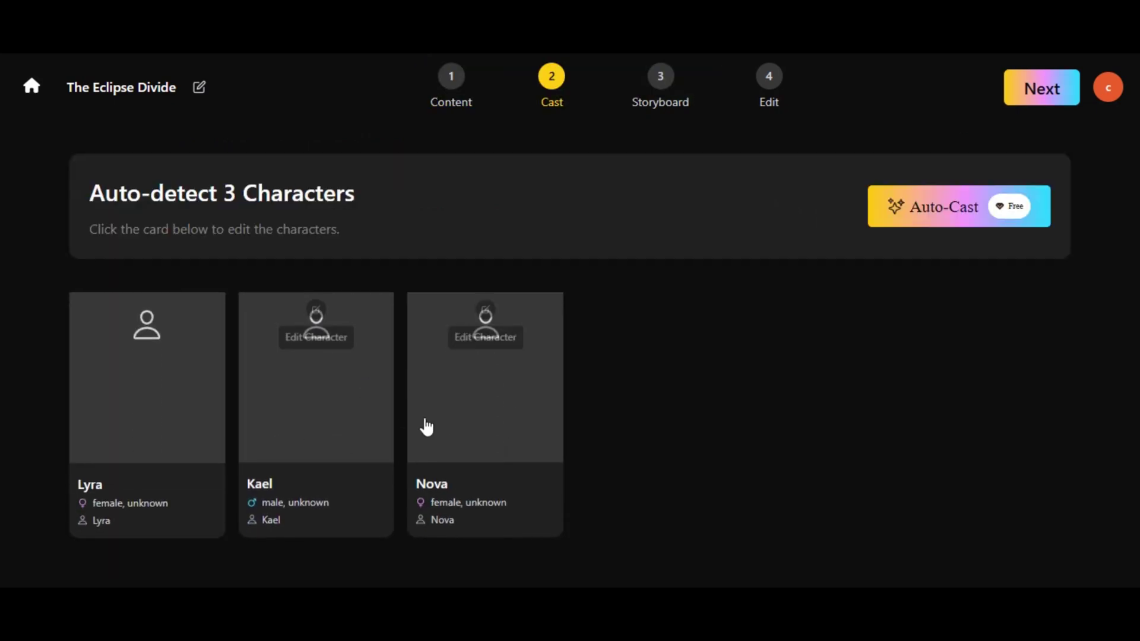
Auto-Cast looks for all three characters and open Lyra's character details.
click(894, 209)
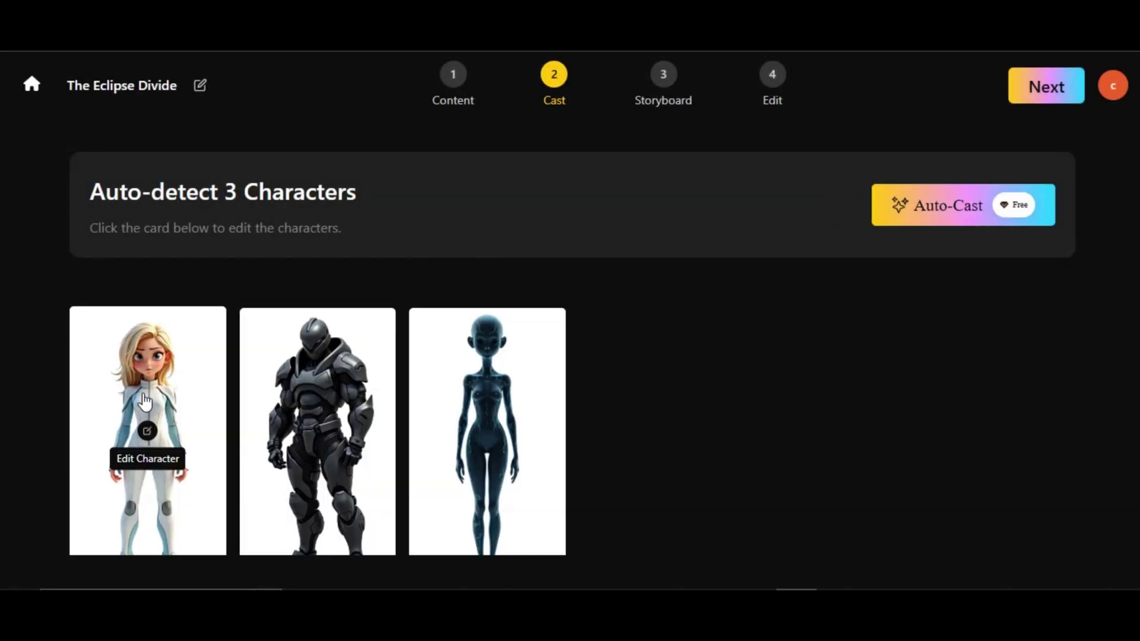
click(145, 455)
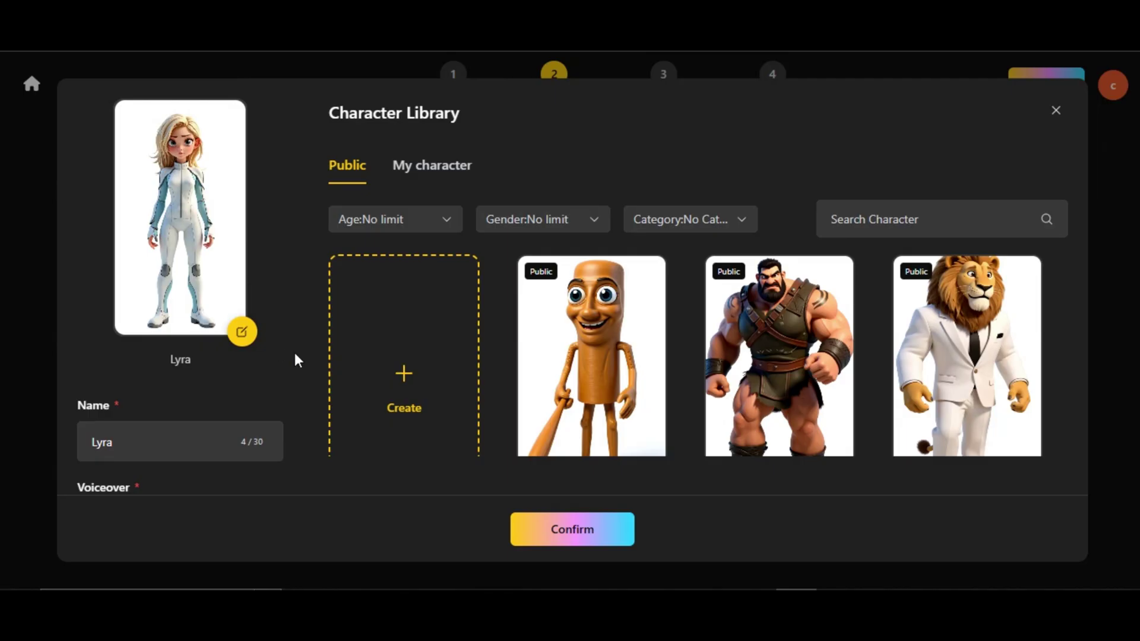
click(408, 404)
scroll(191, 418, down, 1)
scroll(250, 386, up, 4)
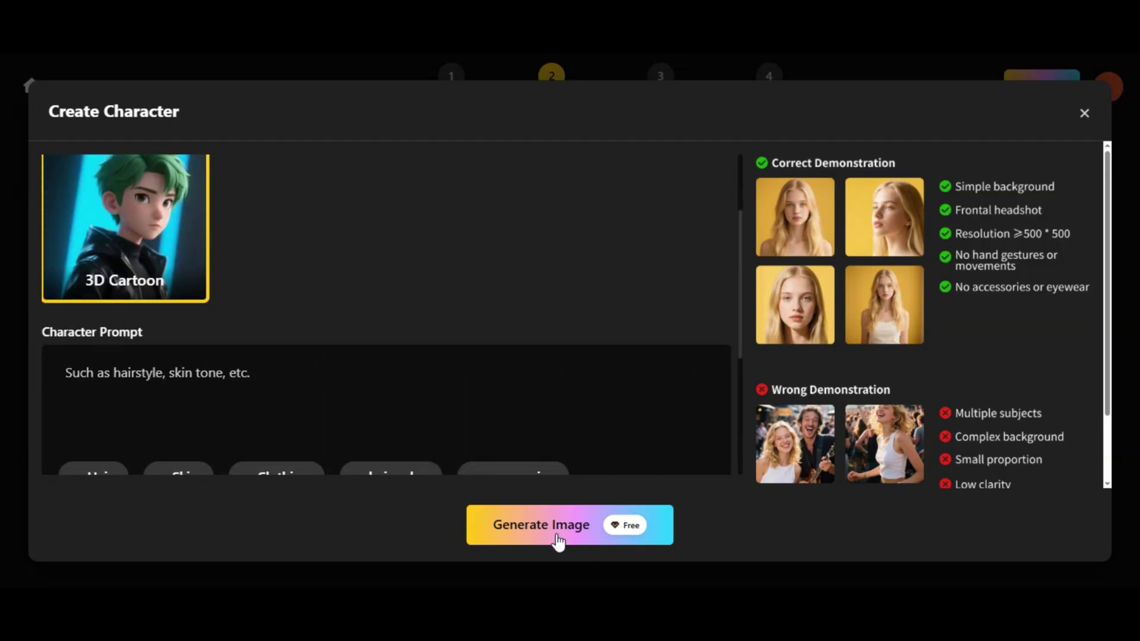
key(Escape)
Set Lyra's gender to Female.
scroll(194, 409, down, 3)
scroll(196, 415, down, 1)
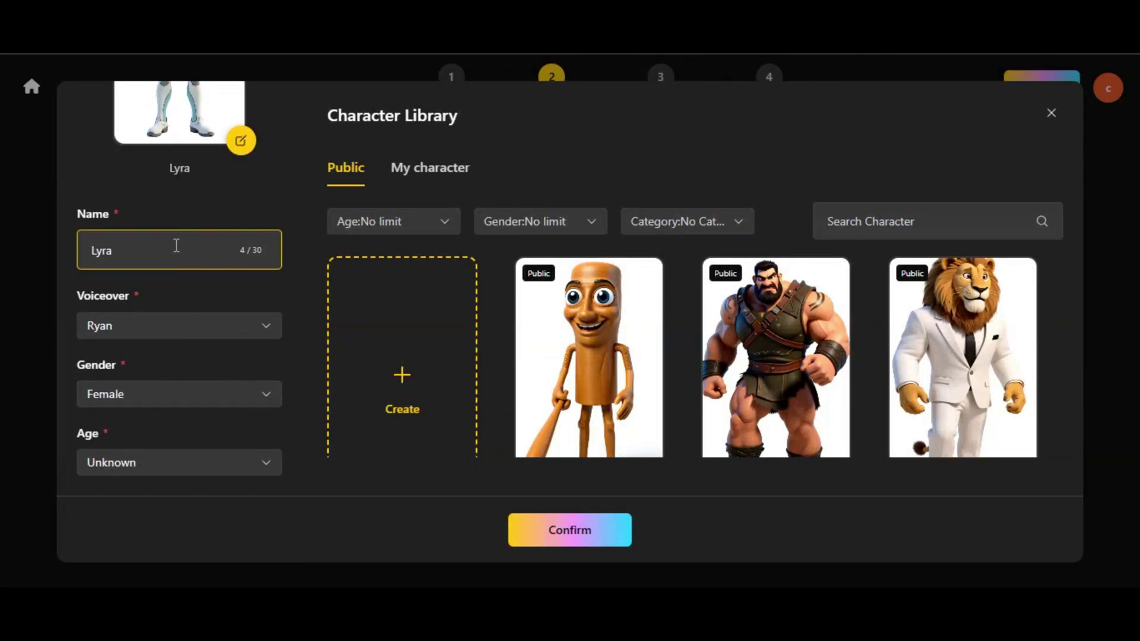
click(180, 393)
click(142, 468)
click(145, 465)
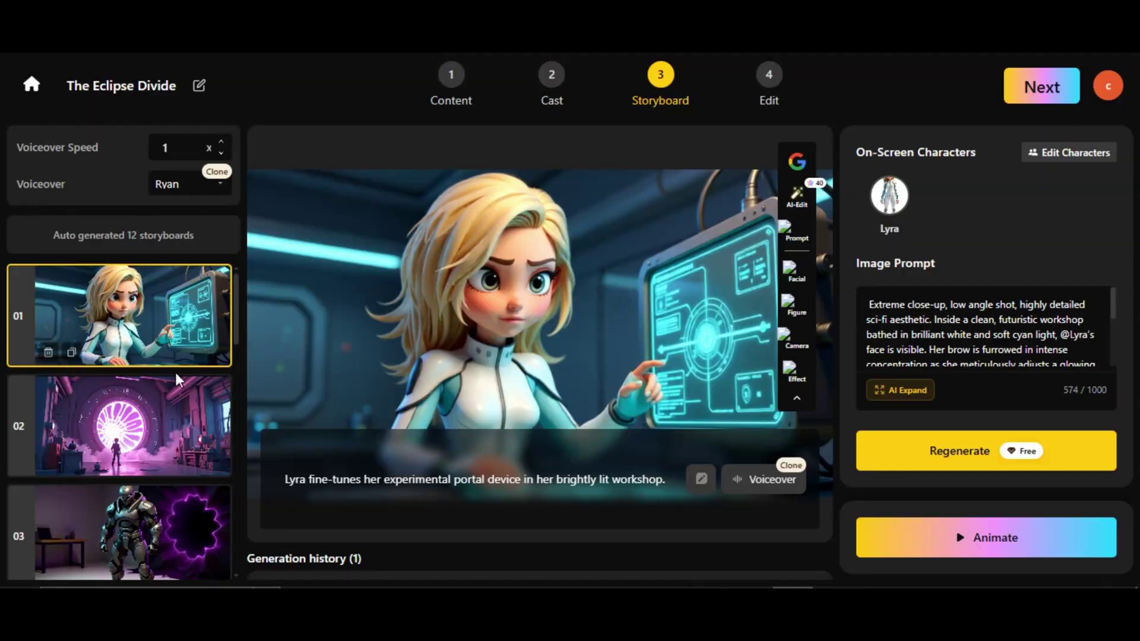
AI-expand shot 1's image prompt and use the expanded result.
scroll(177, 392, down, 7)
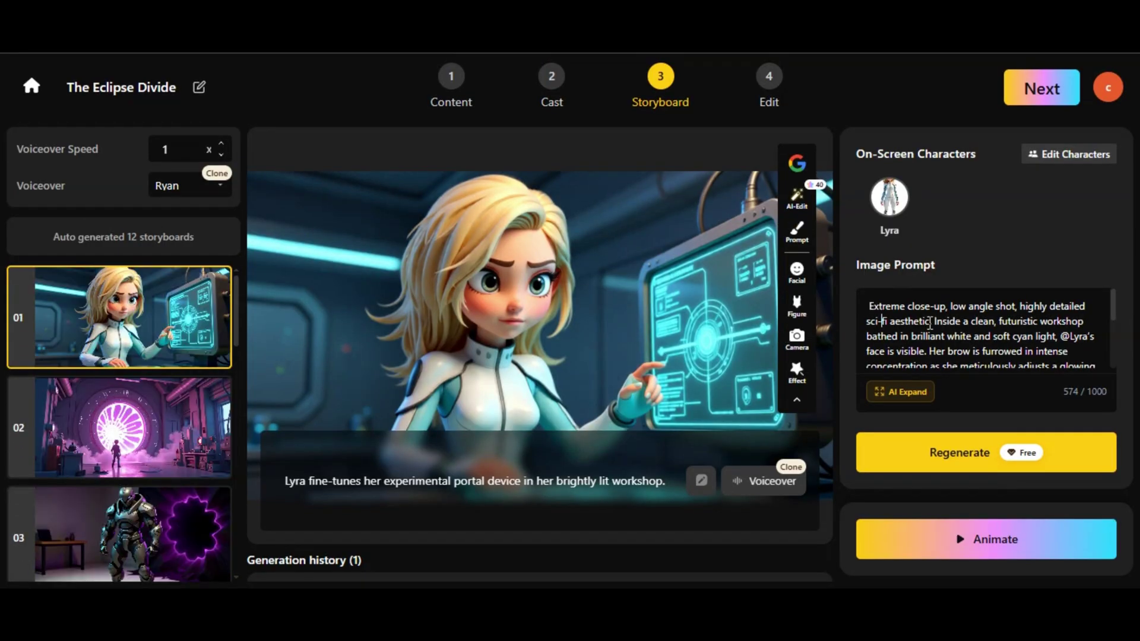
scroll(940, 342, down, 3)
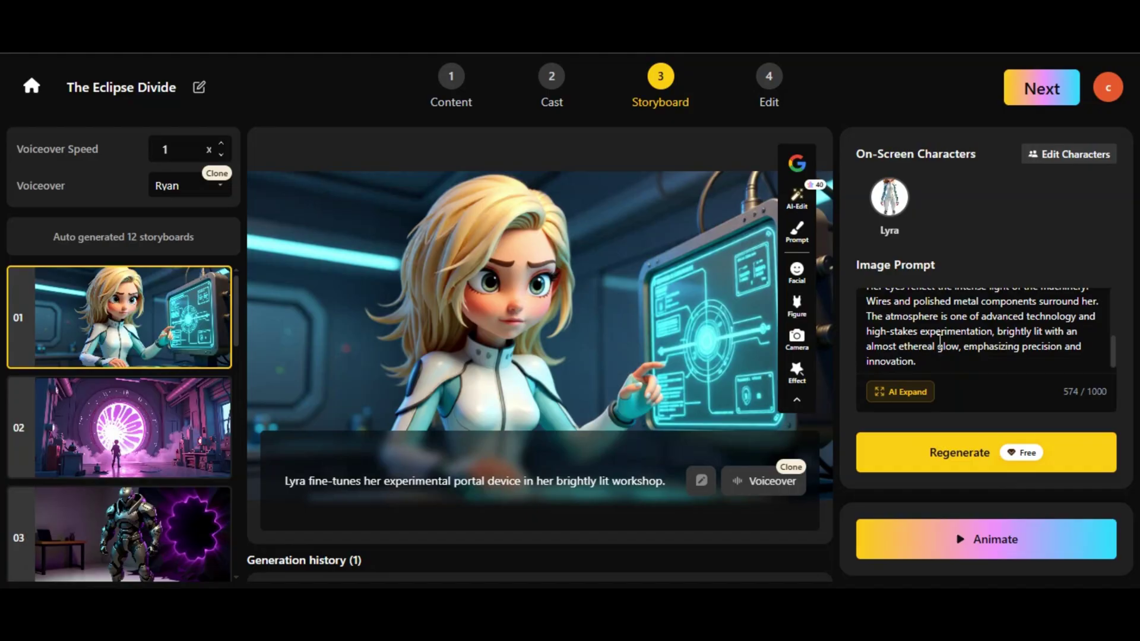
click(900, 392)
scroll(704, 406, down, 2)
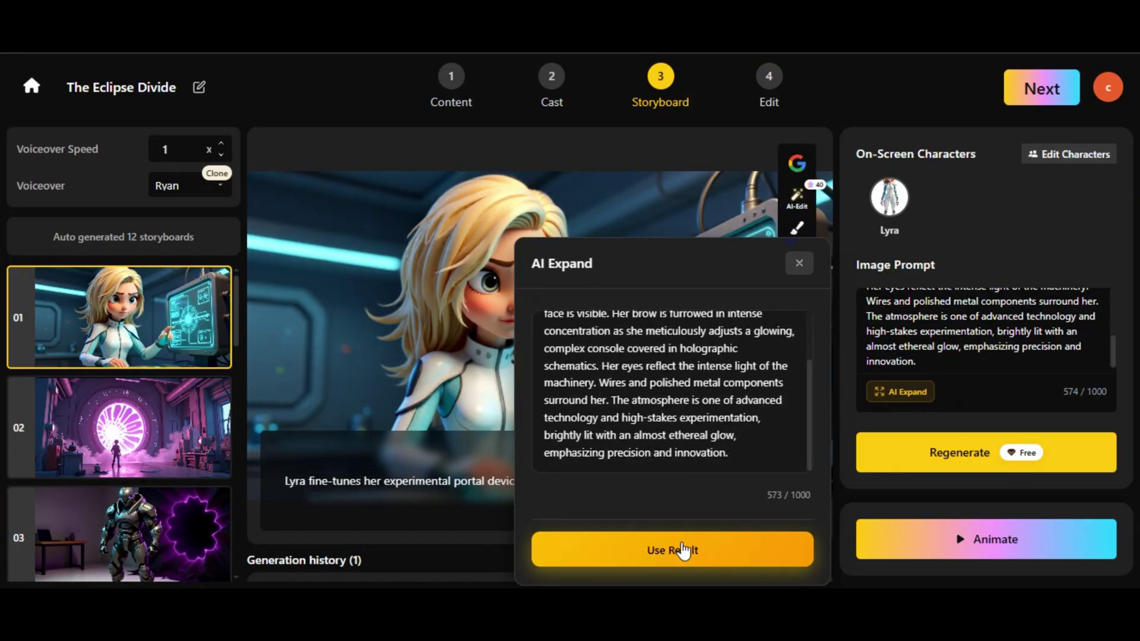
click(678, 551)
Voice shot 1's caption with speaker Lyra and the Martha voice.
click(759, 484)
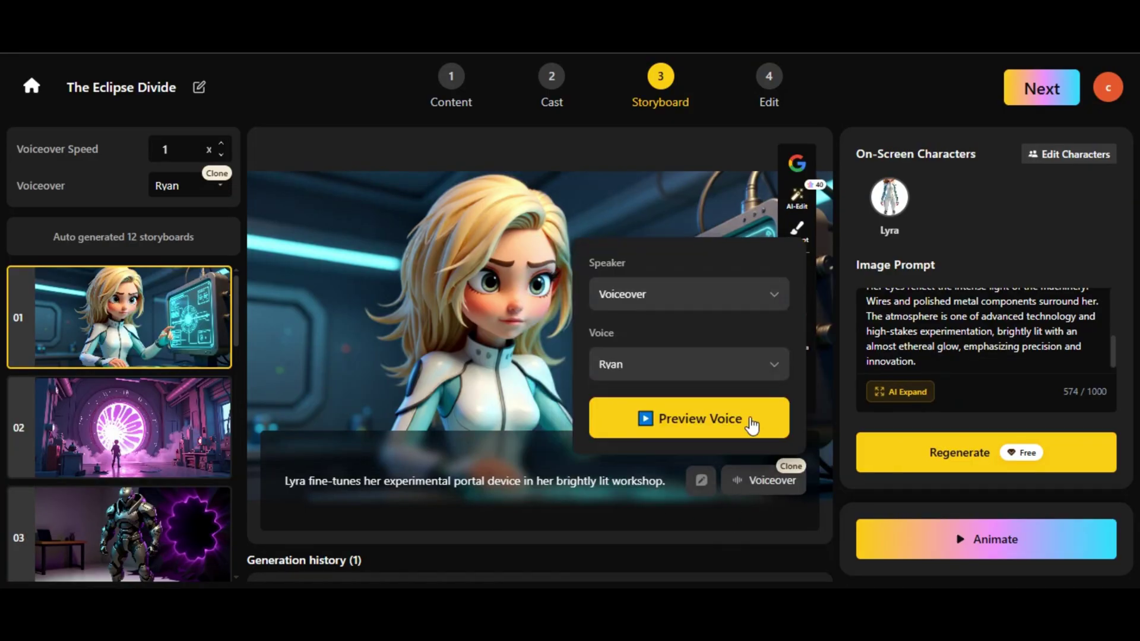
click(759, 372)
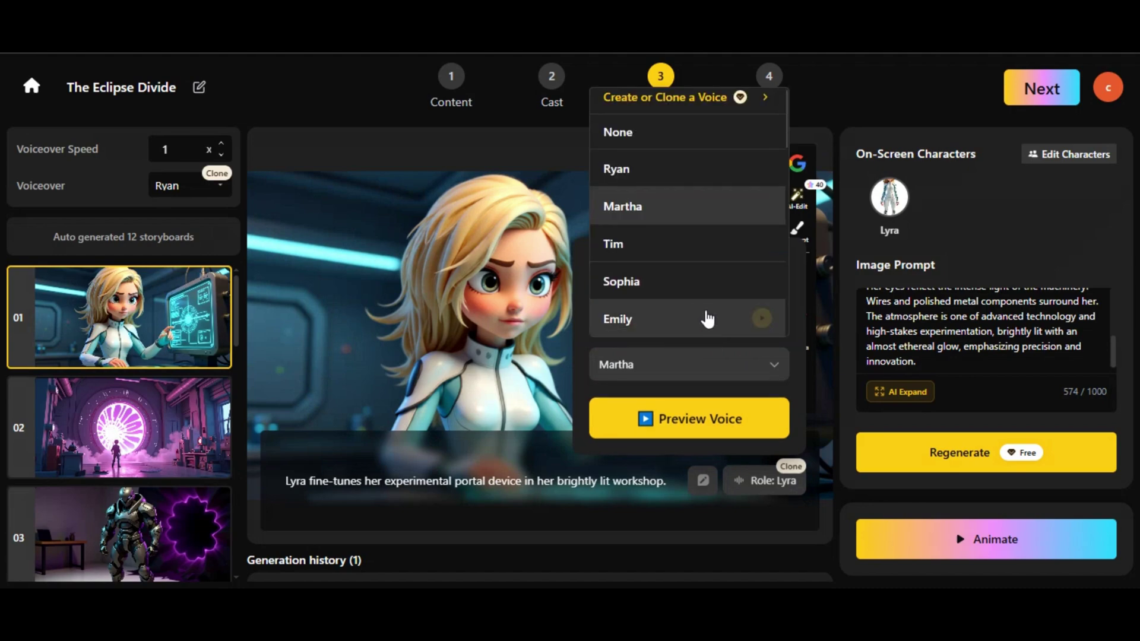
scroll(668, 268, down, 3)
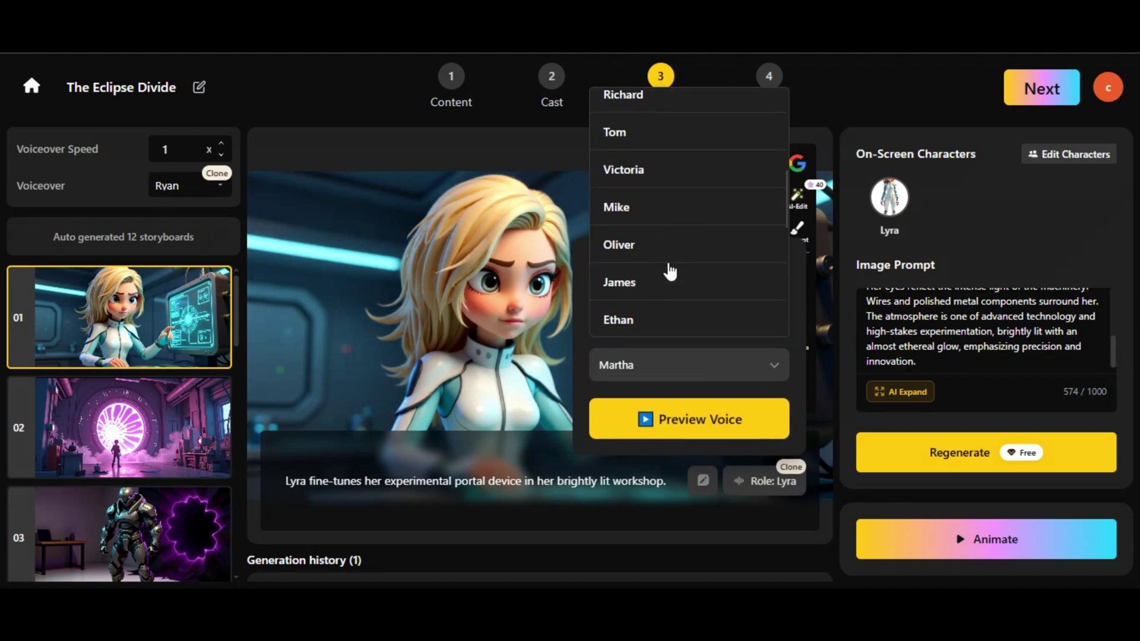
click(736, 478)
click(735, 478)
Animate all 12 storyboard shots with the Videoinu V1.0 model.
click(976, 551)
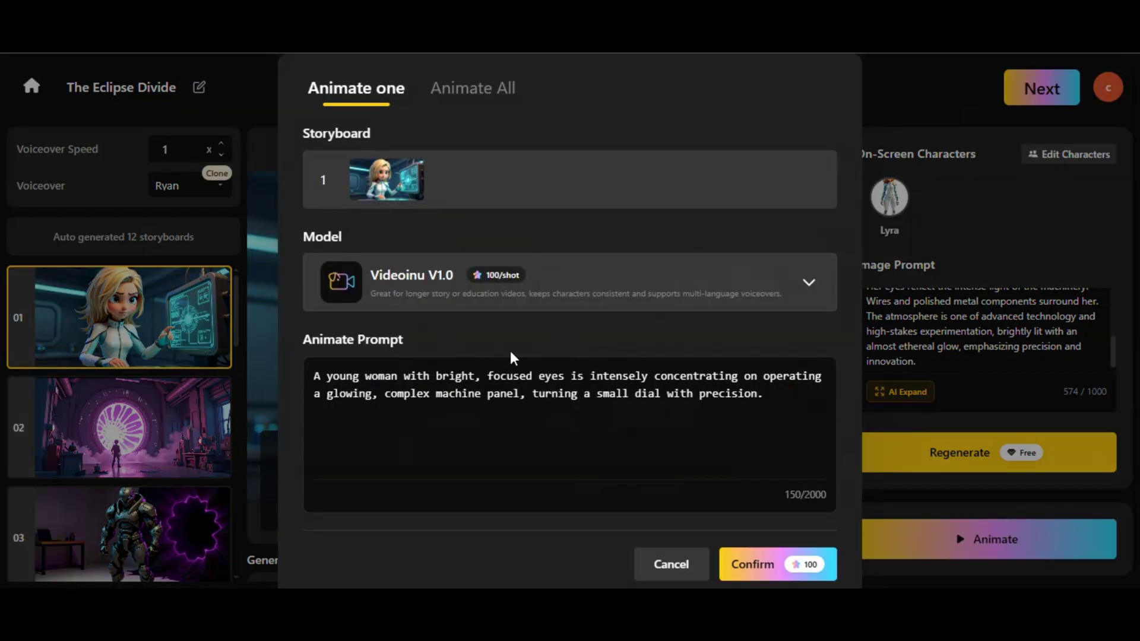
click(564, 294)
click(539, 369)
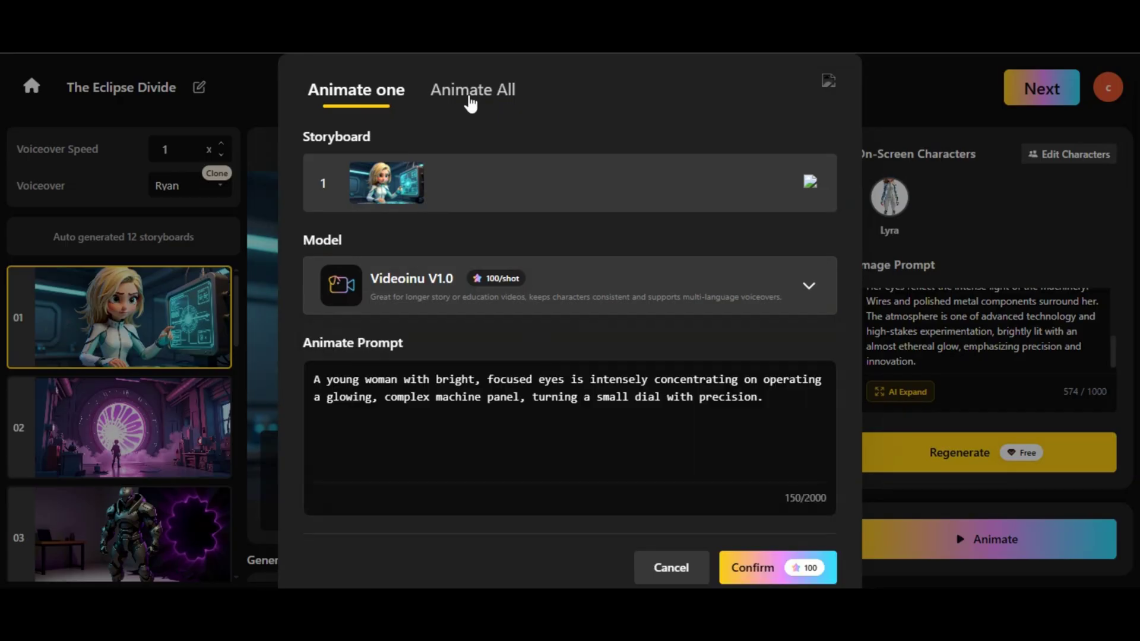
click(473, 92)
scroll(746, 562, down, 5)
click(792, 539)
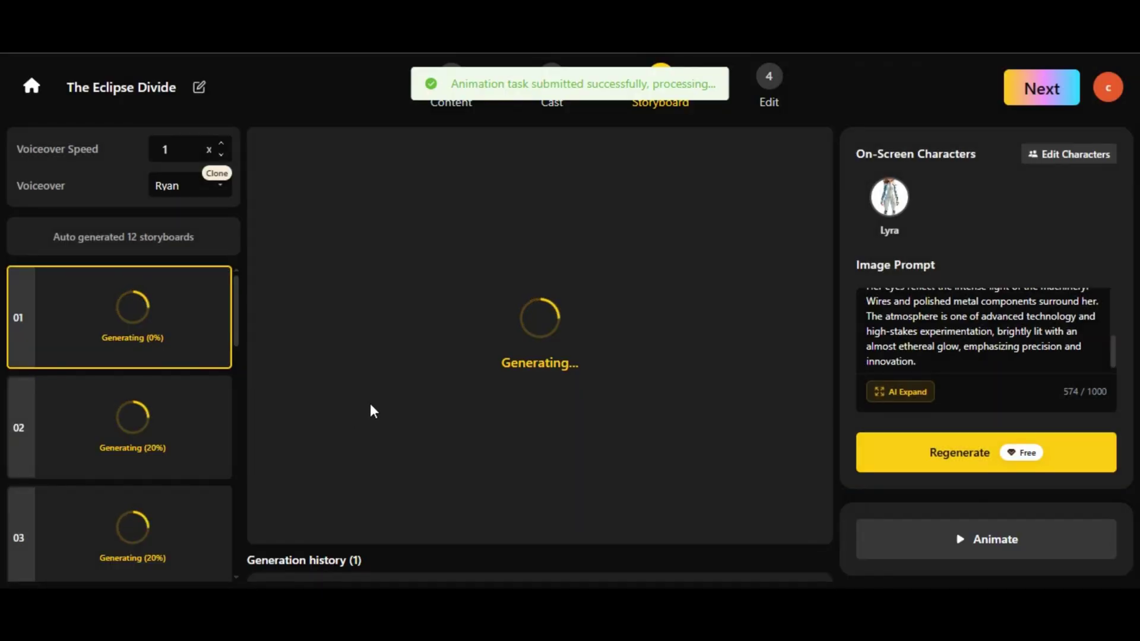
Preview the first scene's clip, then save the storyboard and continue to Edit.
scroll(188, 410, down, 5)
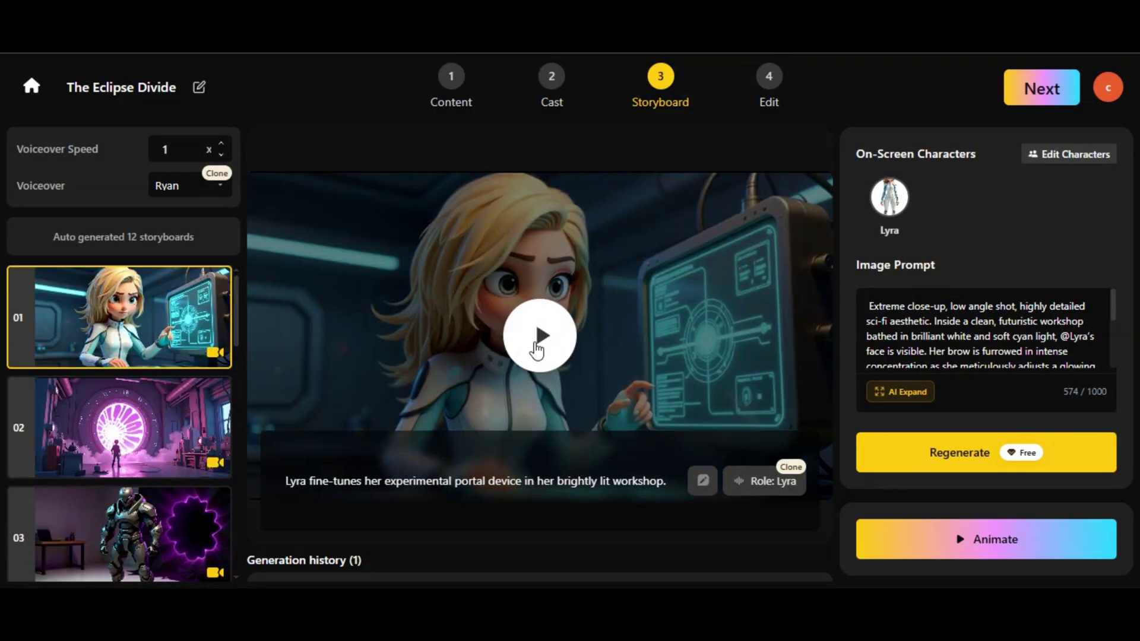
click(537, 342)
click(1028, 93)
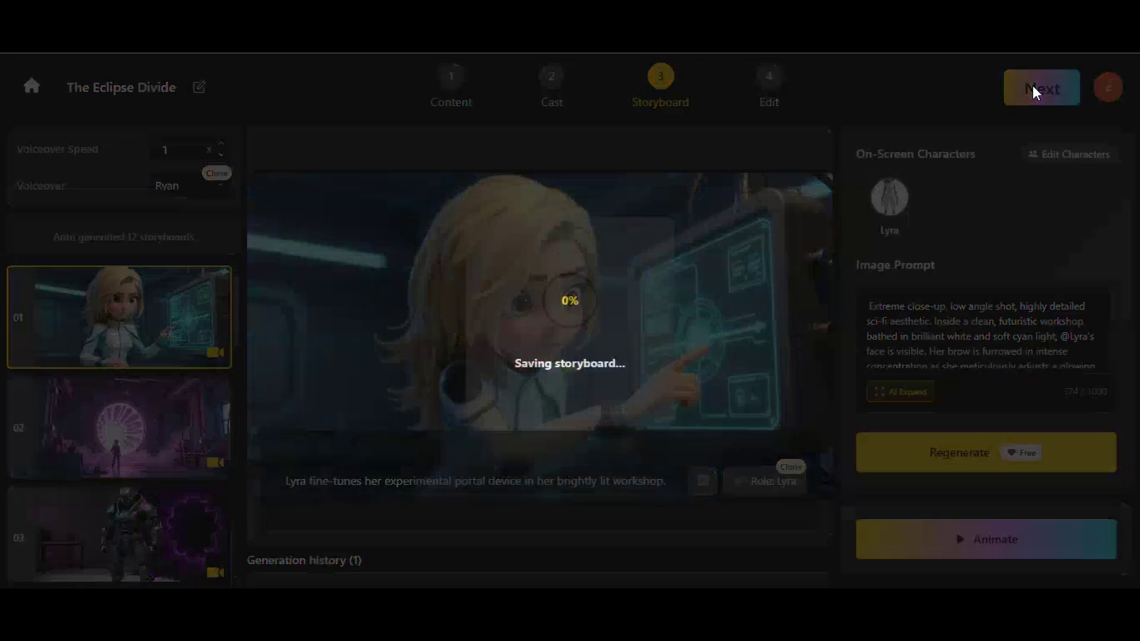
Choose No Background Music, then generate and download the final Eclipse Divide video.
scroll(437, 501, down, 3)
click(558, 151)
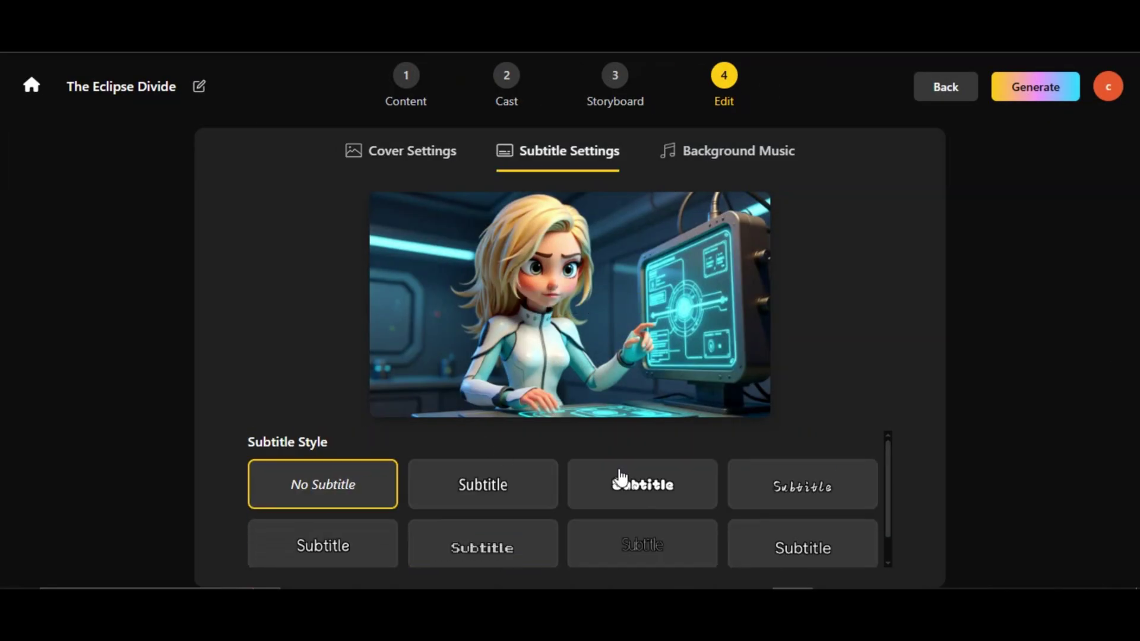
click(692, 158)
scroll(766, 444, down, 5)
scroll(763, 444, up, 5)
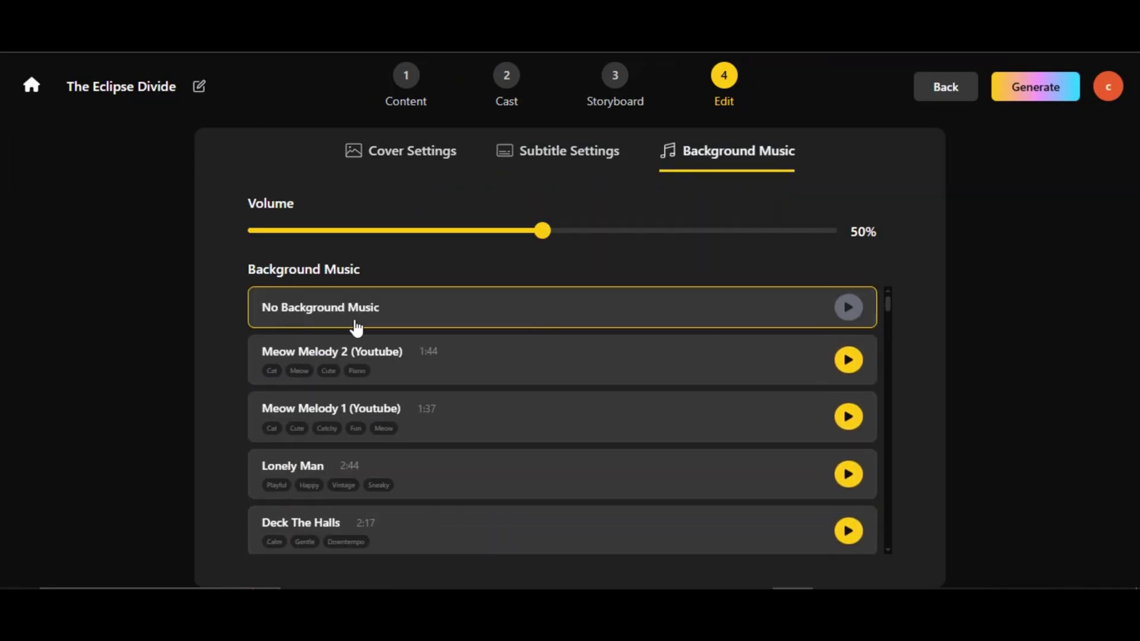
click(447, 315)
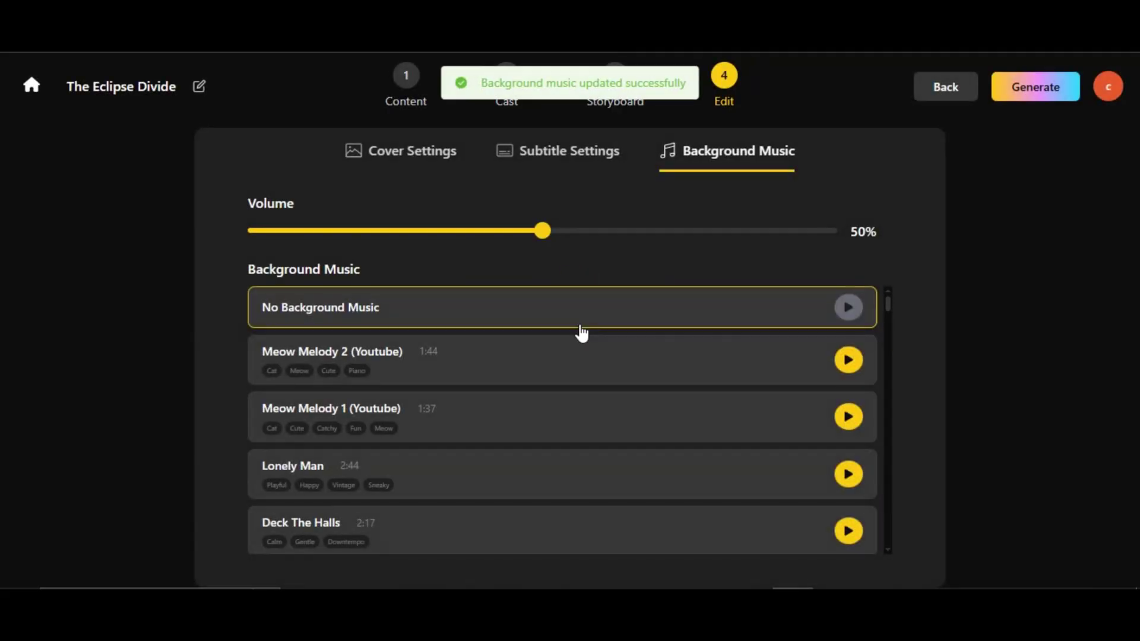
click(1033, 86)
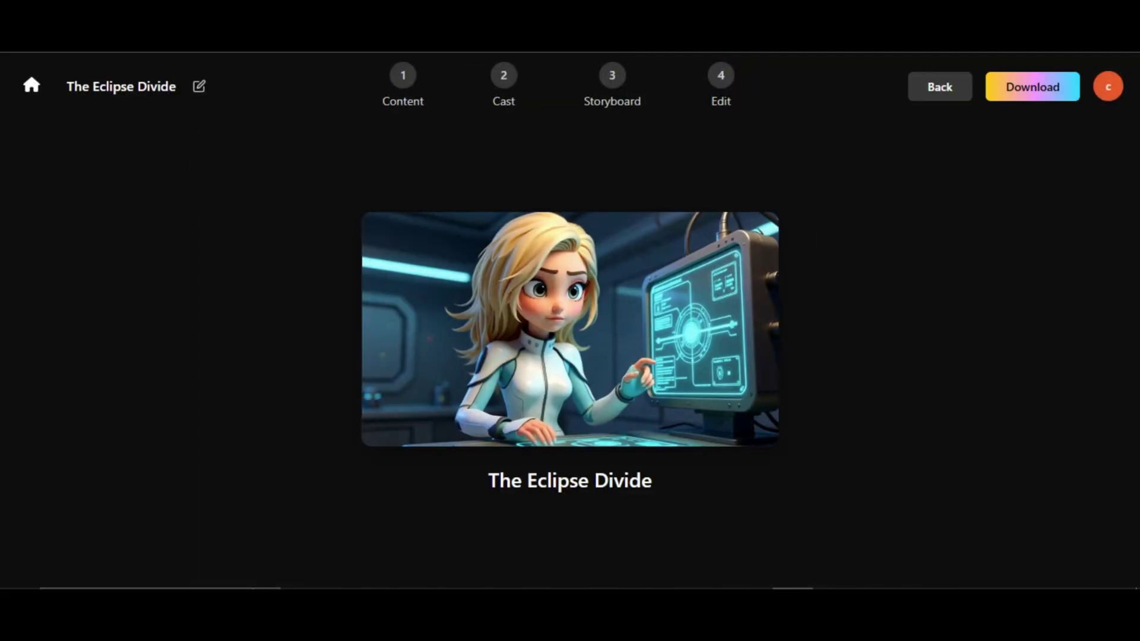
click(1008, 90)
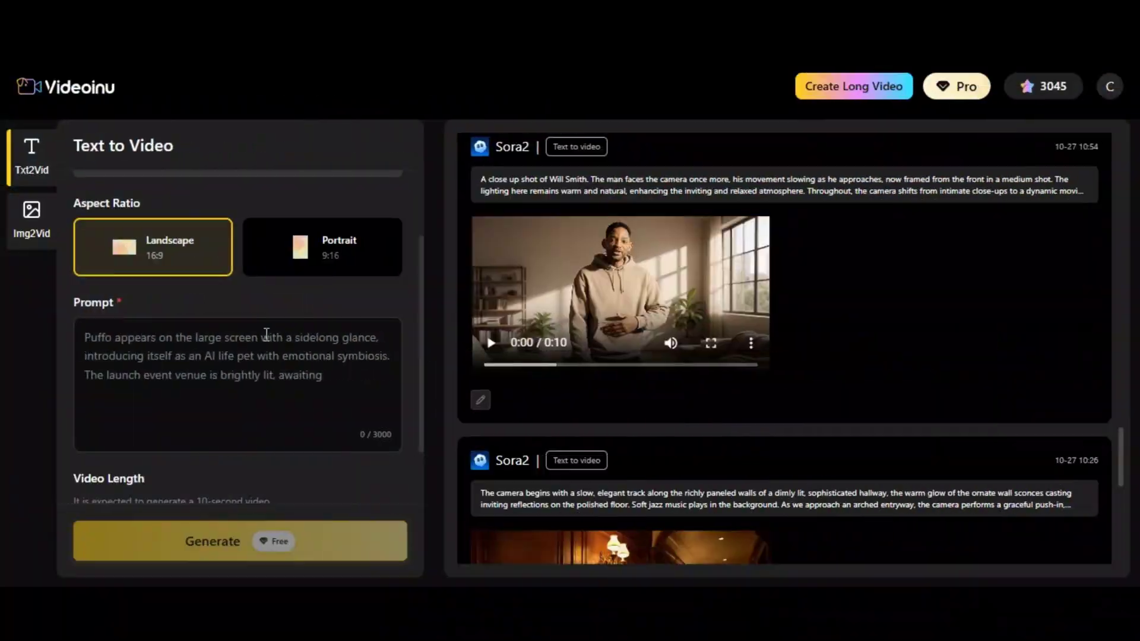
Paste the 'cinematic dynamic trailer of epic movie' prompt and generate the Sora2 clip.
click(142, 350)
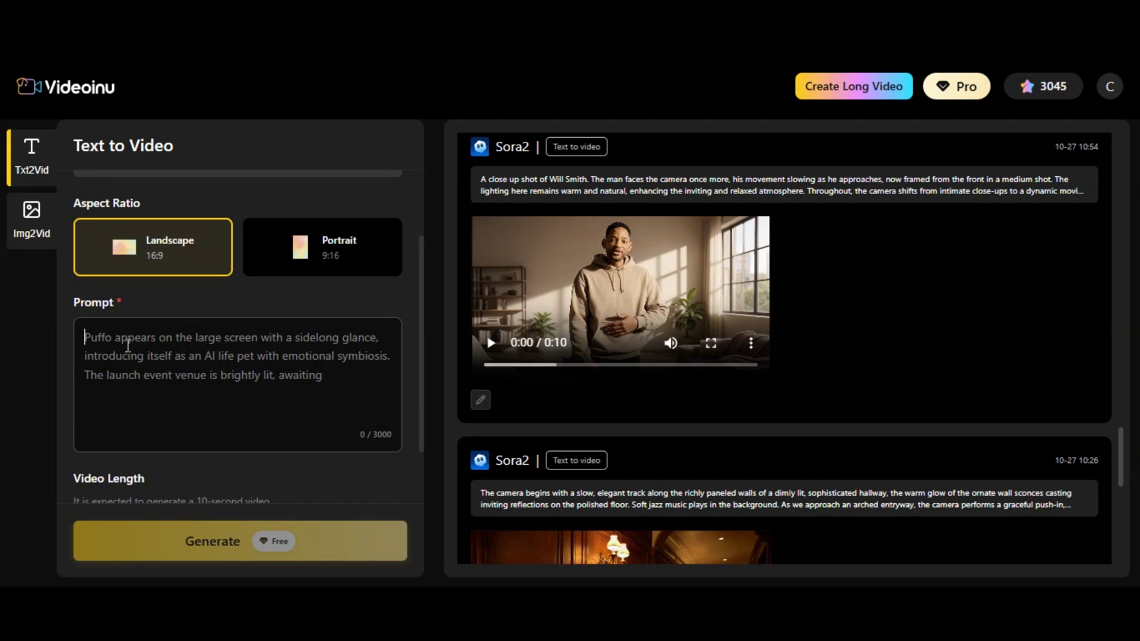
right_click(127, 346)
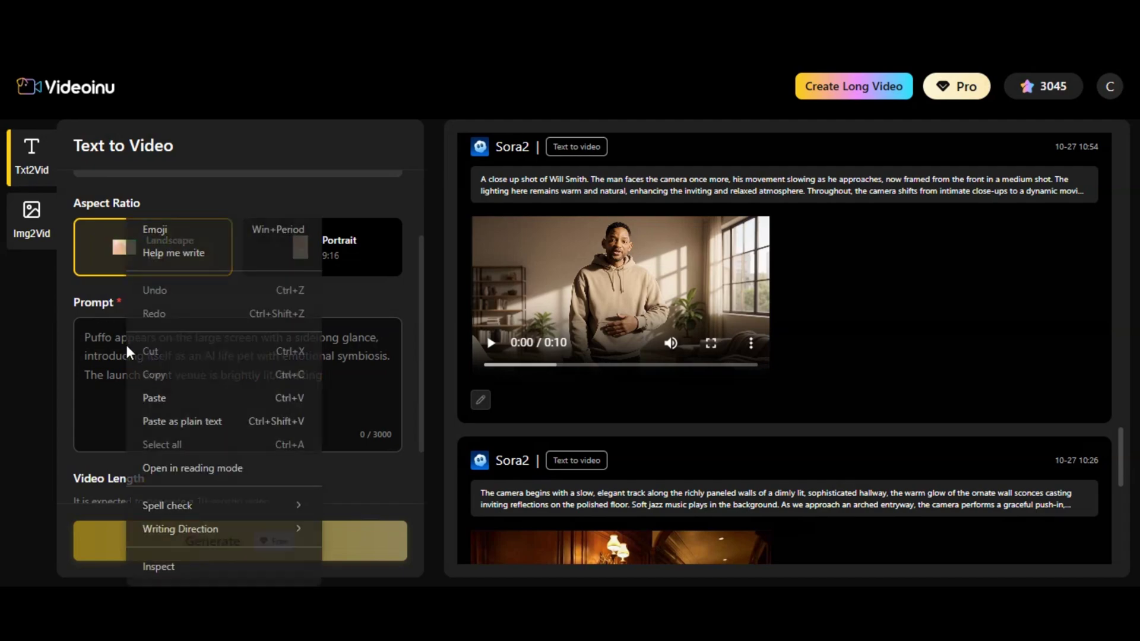
click(206, 397)
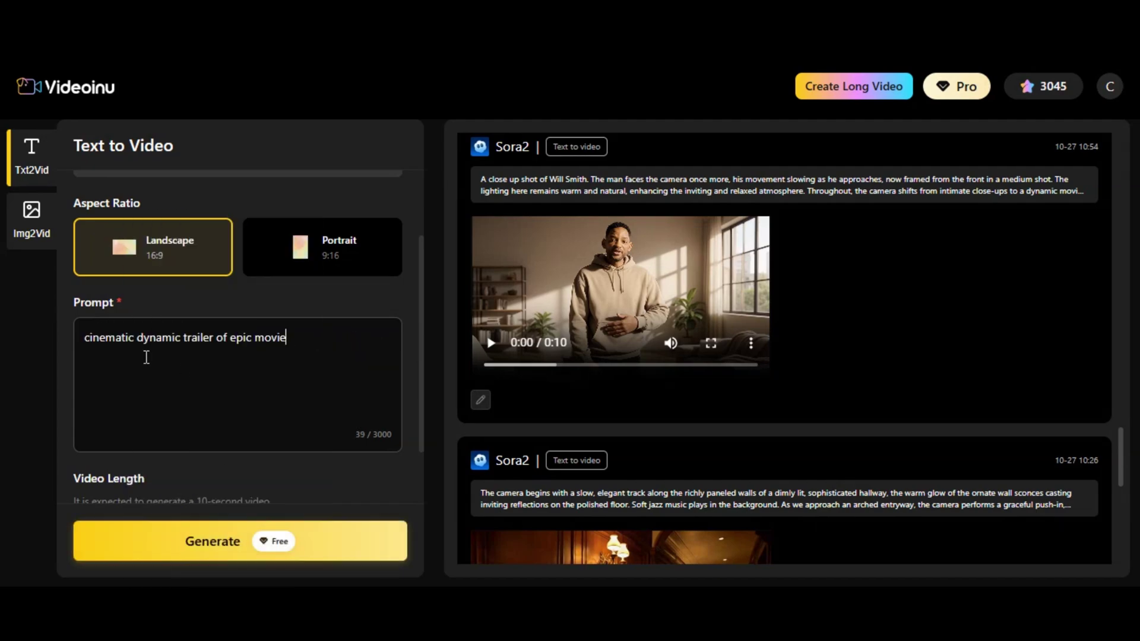
scroll(250, 392, down, 2)
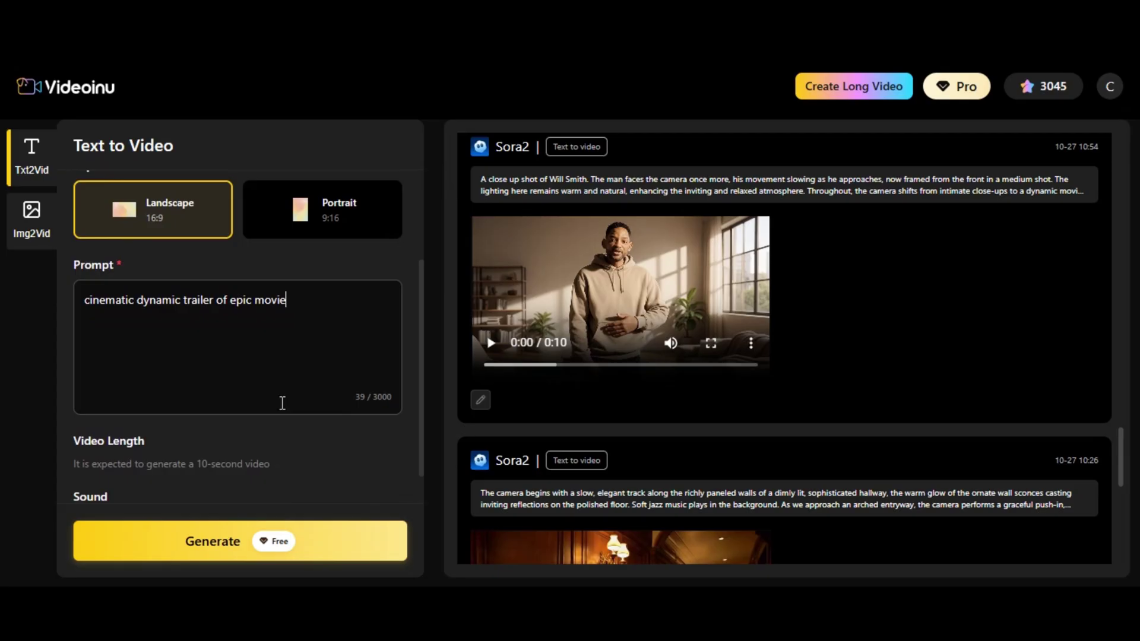
click(230, 537)
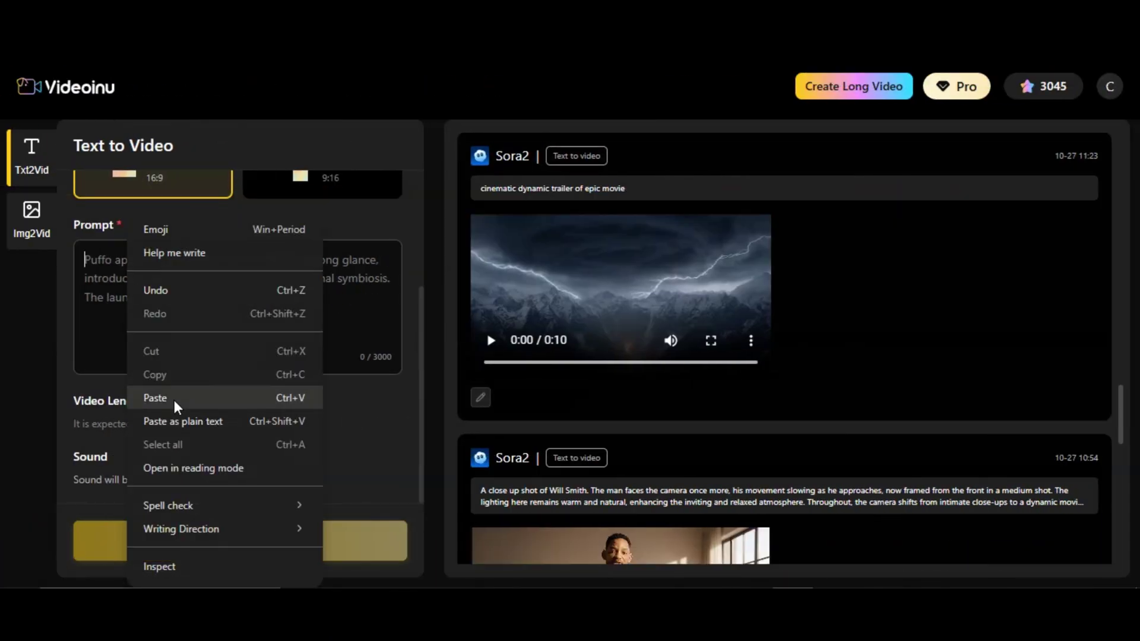
Paste the 'cinematic anime trailer' prompt and generate a 10-second Sora2 night-city anime clip.
click(175, 399)
click(331, 555)
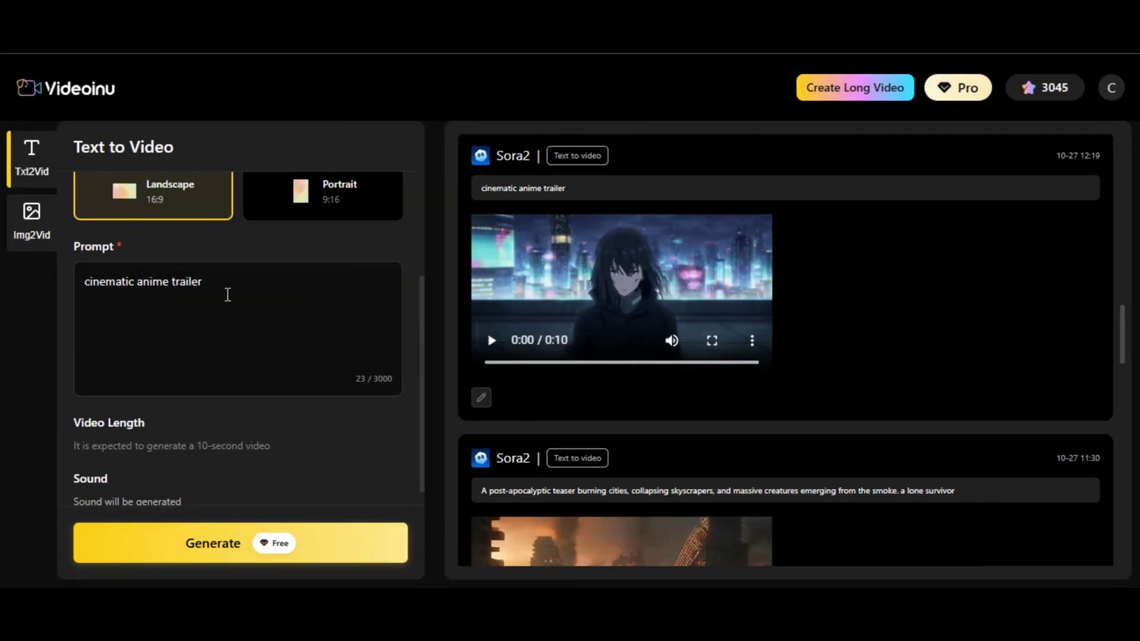
scroll(228, 295, up, 3)
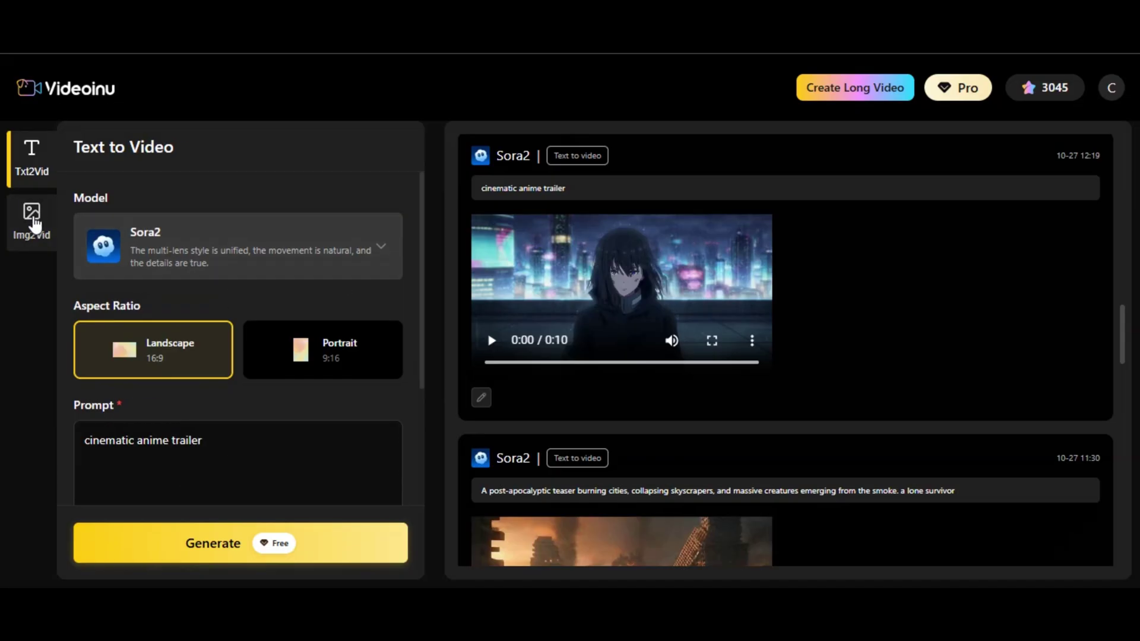
Switch to image-to-video and upload the sea-monster picture as the guide image.
click(34, 224)
scroll(238, 324, down, 2)
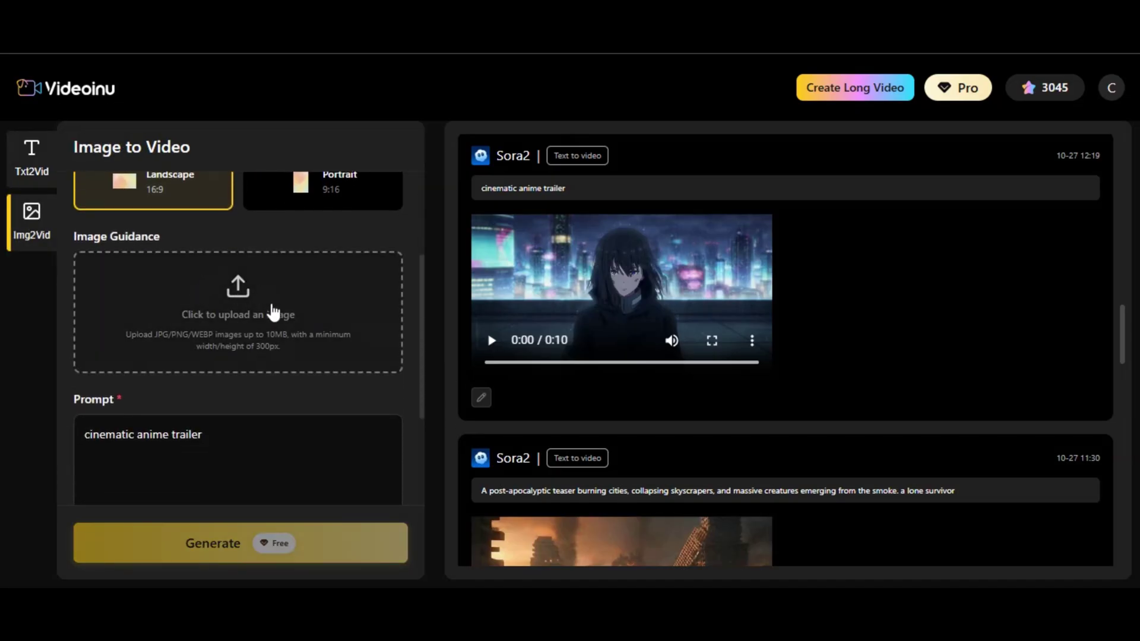
click(273, 311)
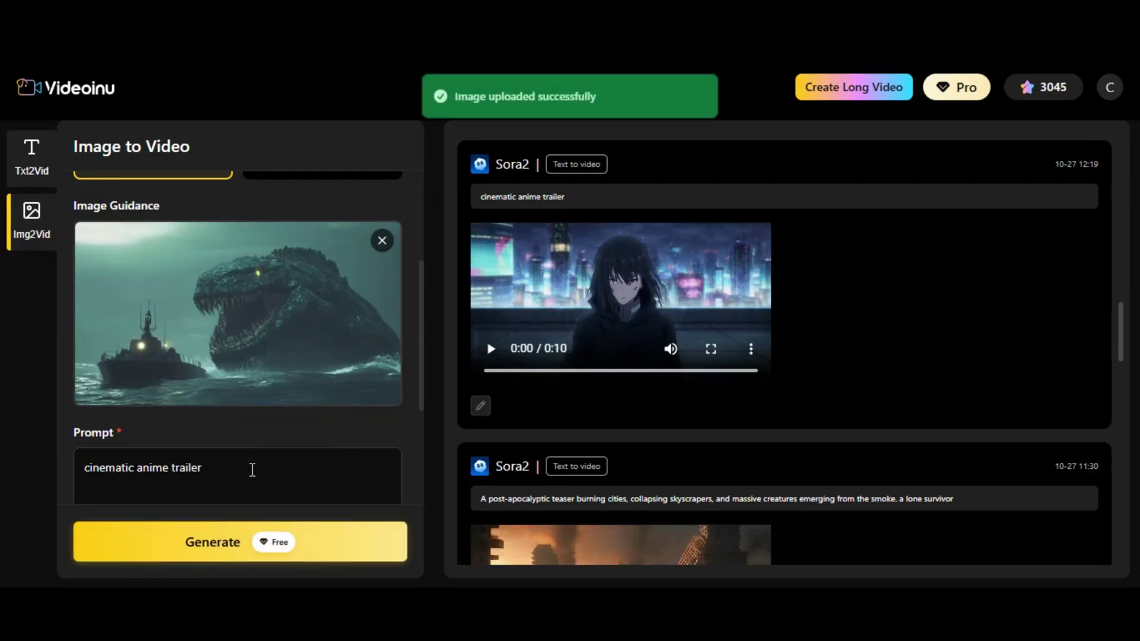
Replace the old prompt with the monster-roaring-at-submarine-and-splashing prompt.
scroll(253, 470, down, 3)
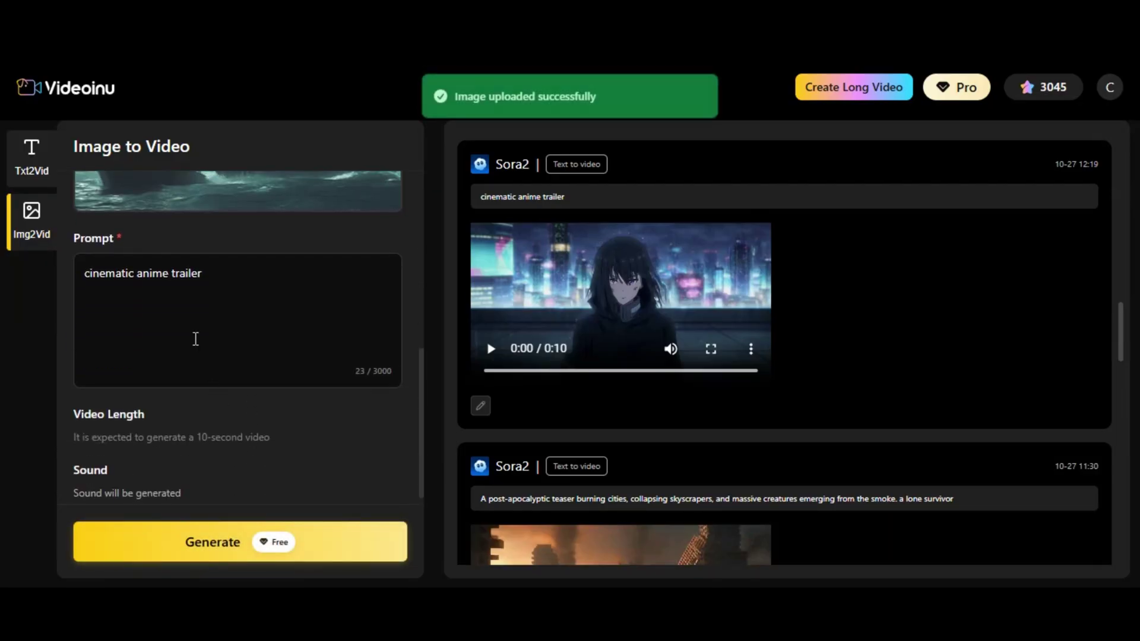
scroll(210, 290, down, 1)
drag(212, 283, 125, 253)
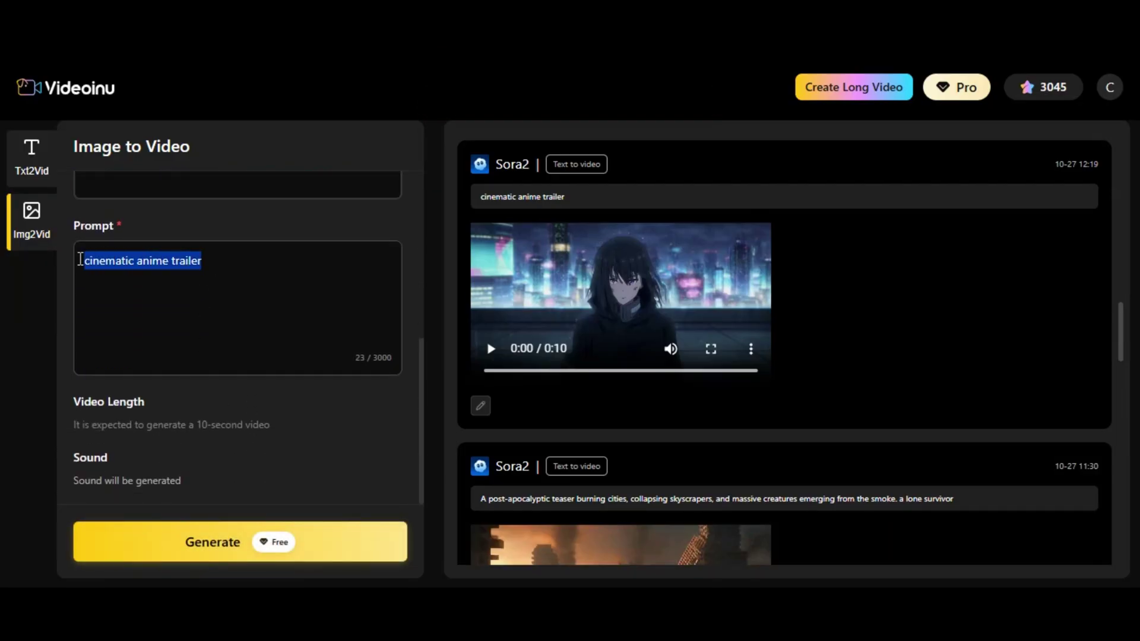
key(BackSpace)
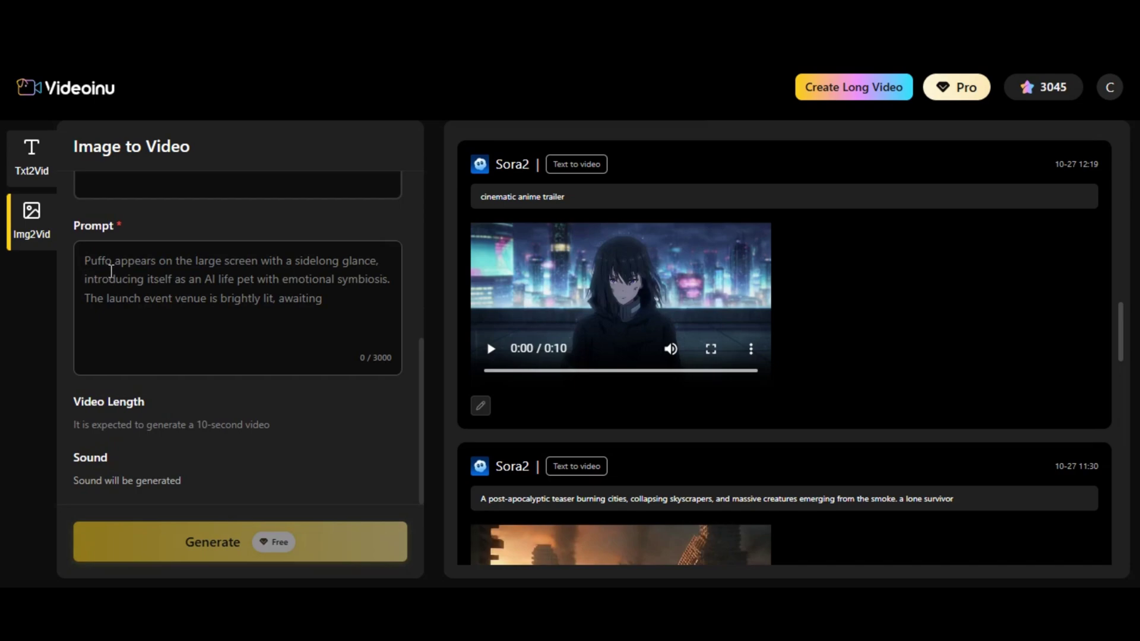
right_click(111, 271)
click(158, 394)
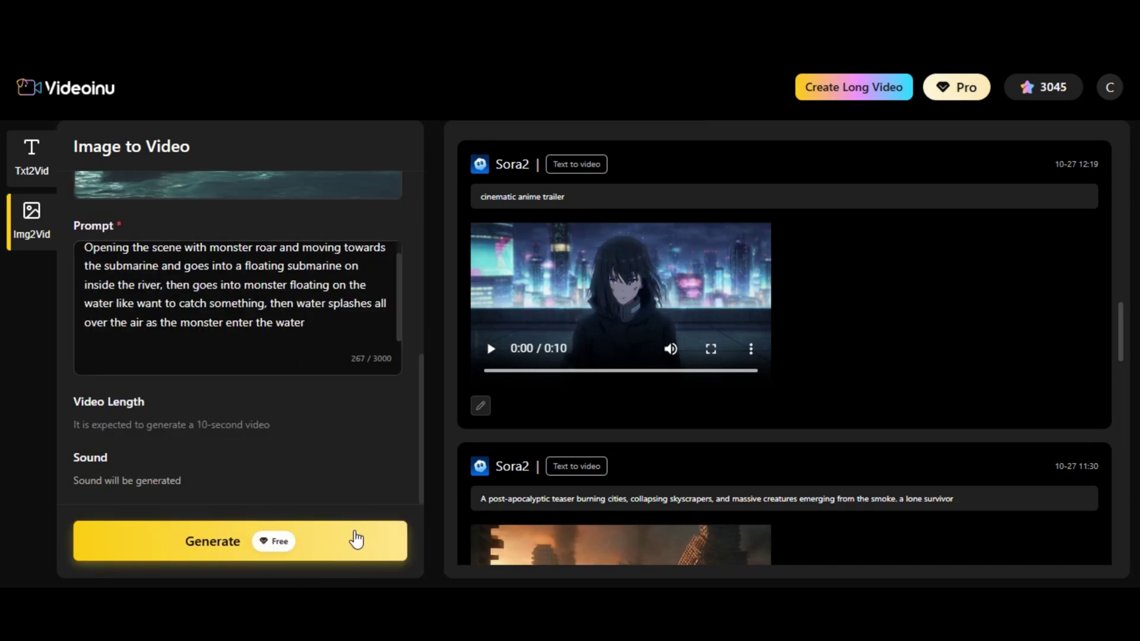
scroll(692, 309, down, 10)
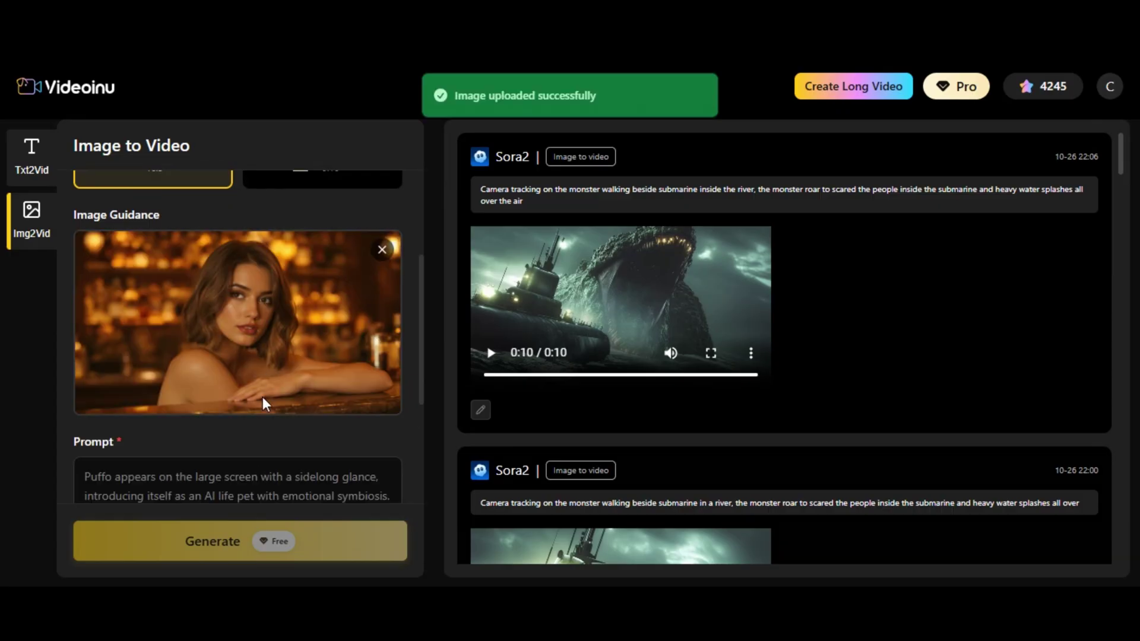
Paste the 243-character prompt of the woman at the bar talking to camera and start generating.
scroll(262, 397, down, 4)
right_click(148, 288)
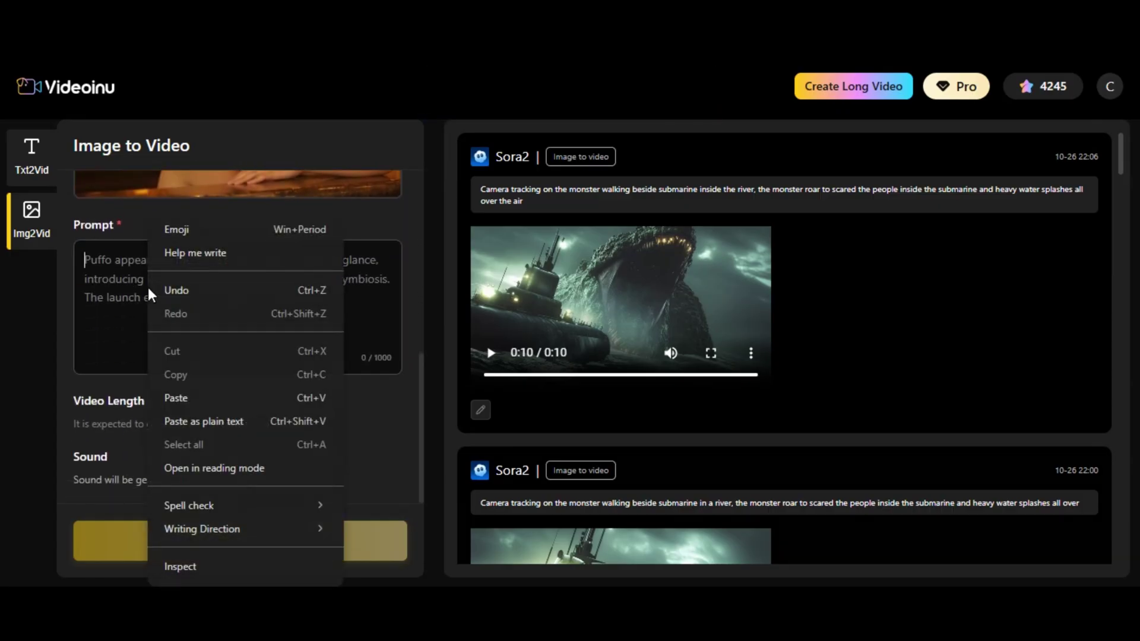
click(180, 393)
click(344, 540)
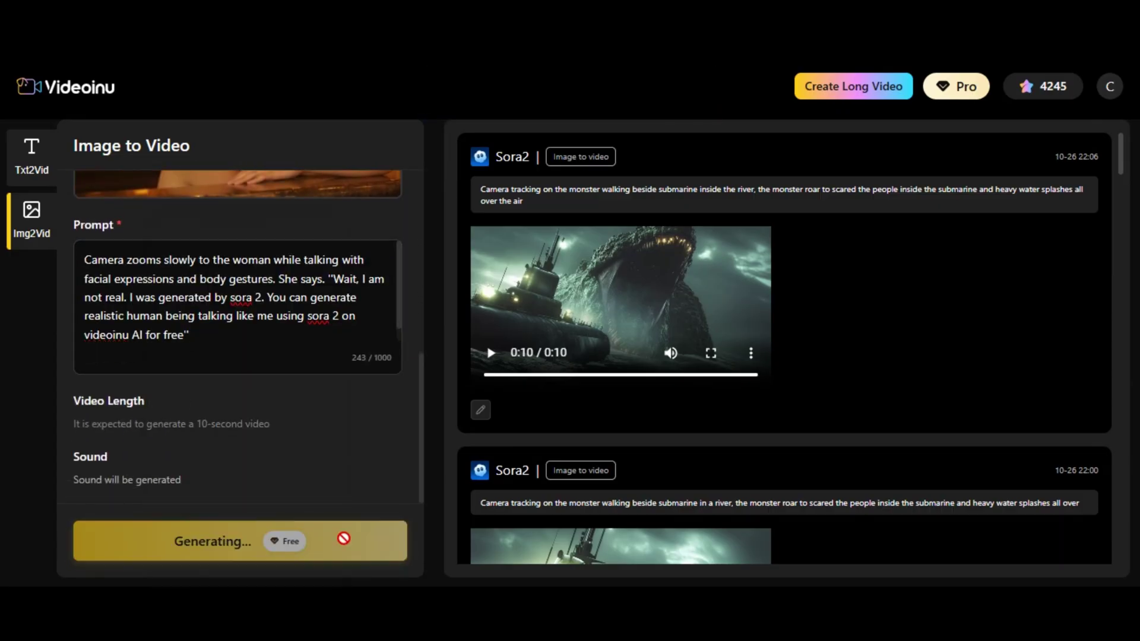